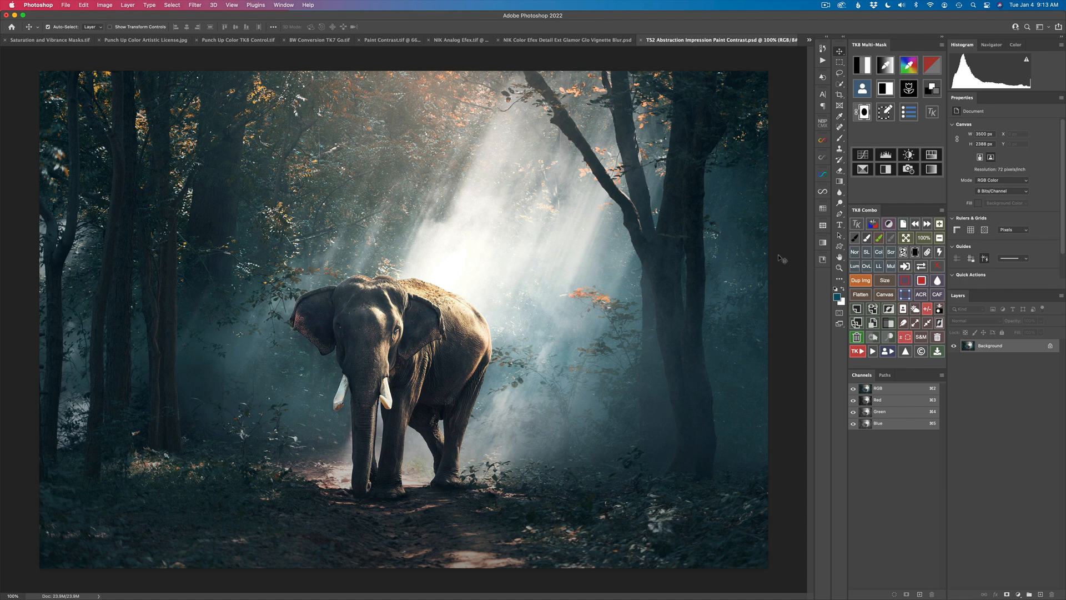
Duplicate the Background layer and send the copy to Topaz Studio 2
click(1009, 482)
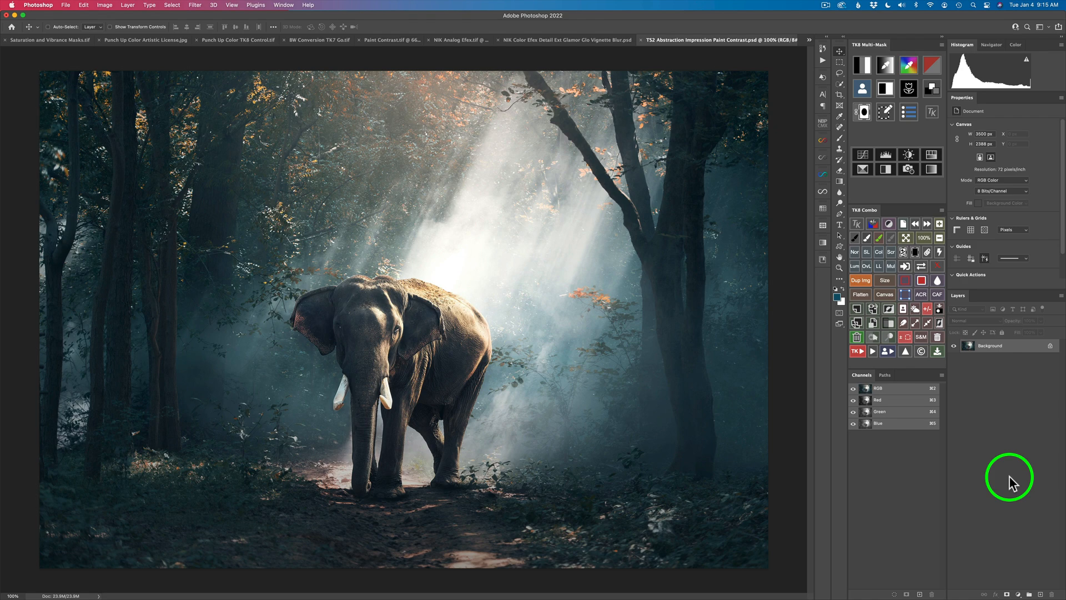
key(super+j)
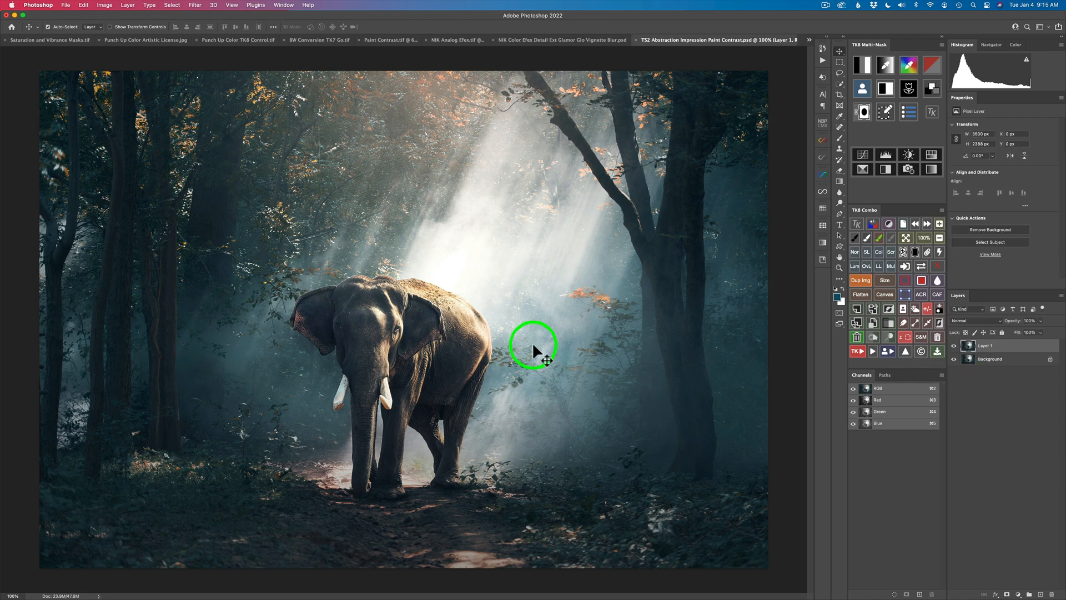
click(203, 6)
click(255, 253)
click(311, 254)
click(314, 254)
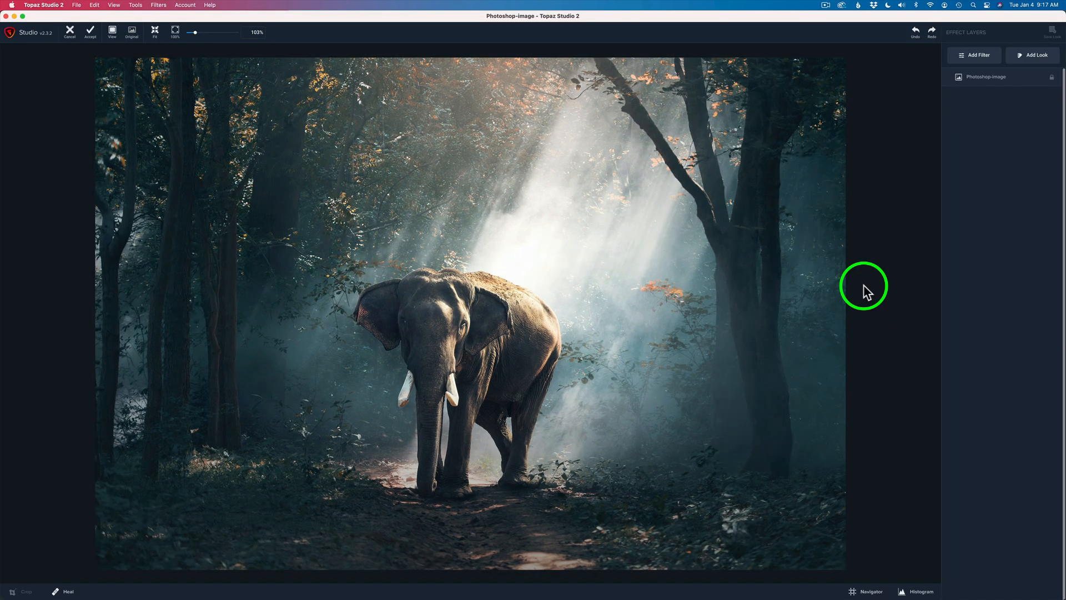
Add an Abstraction filter and set its Simplify Size to 0.26
click(980, 55)
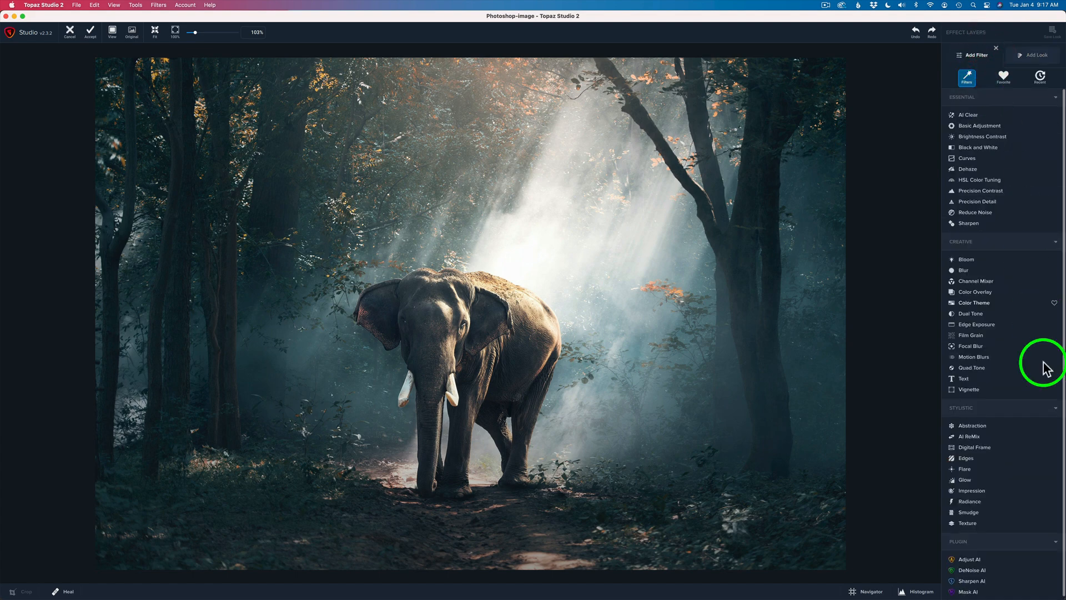
click(972, 426)
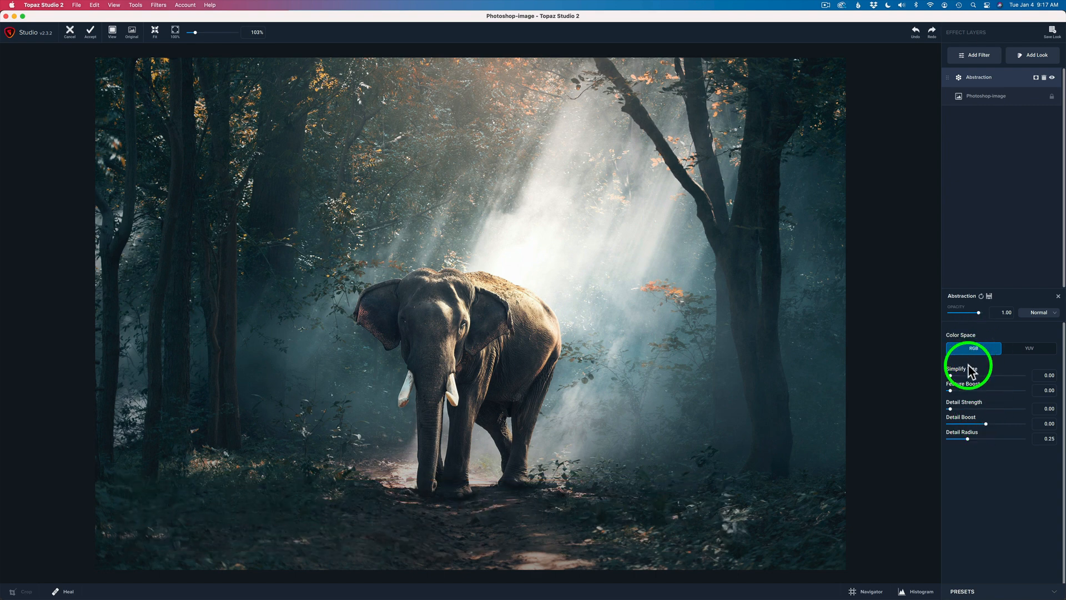
drag(949, 376, 965, 374)
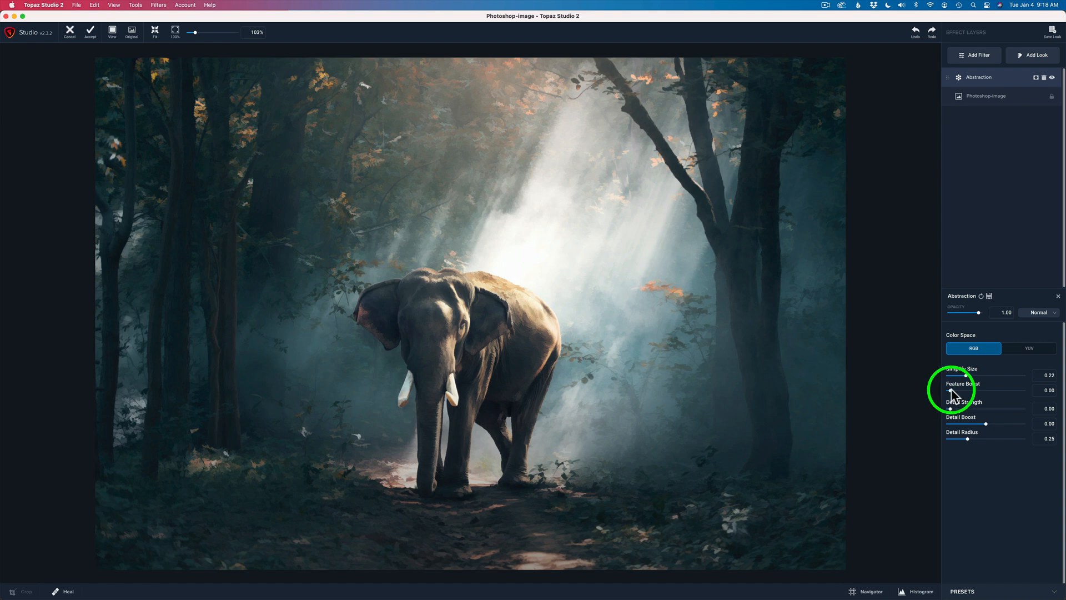
drag(966, 373, 969, 375)
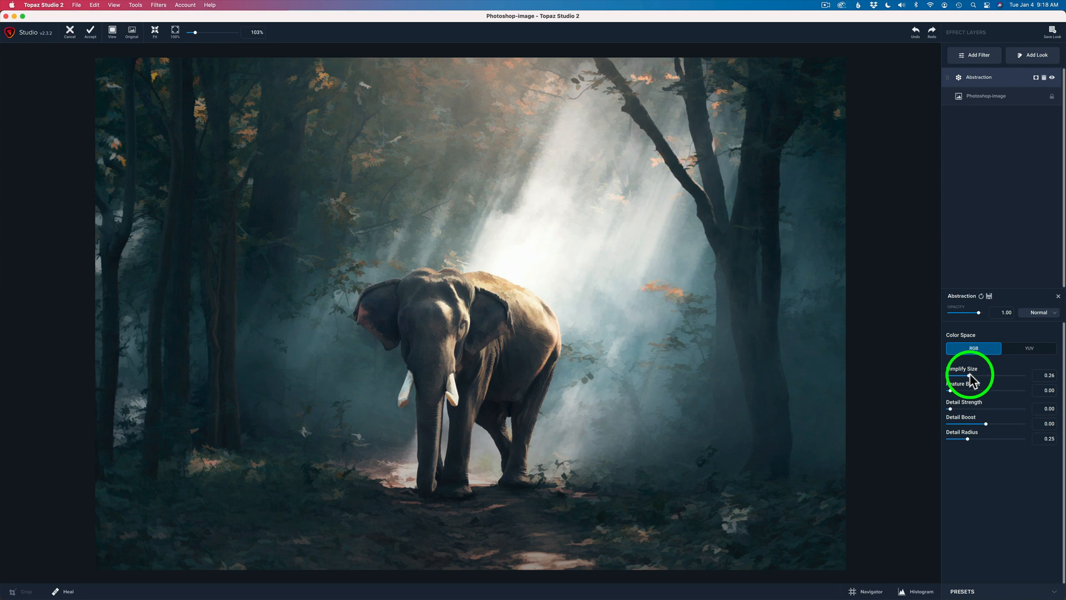
Add a mask to the Abstraction filter and brush the effect off the elephant's head and upper body
click(1036, 78)
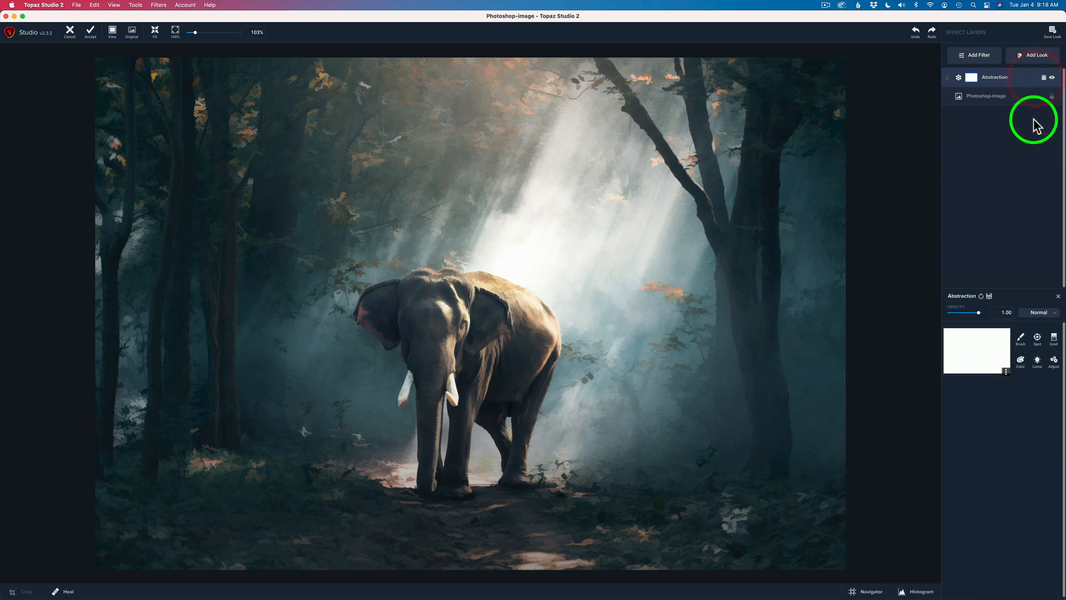
click(1022, 341)
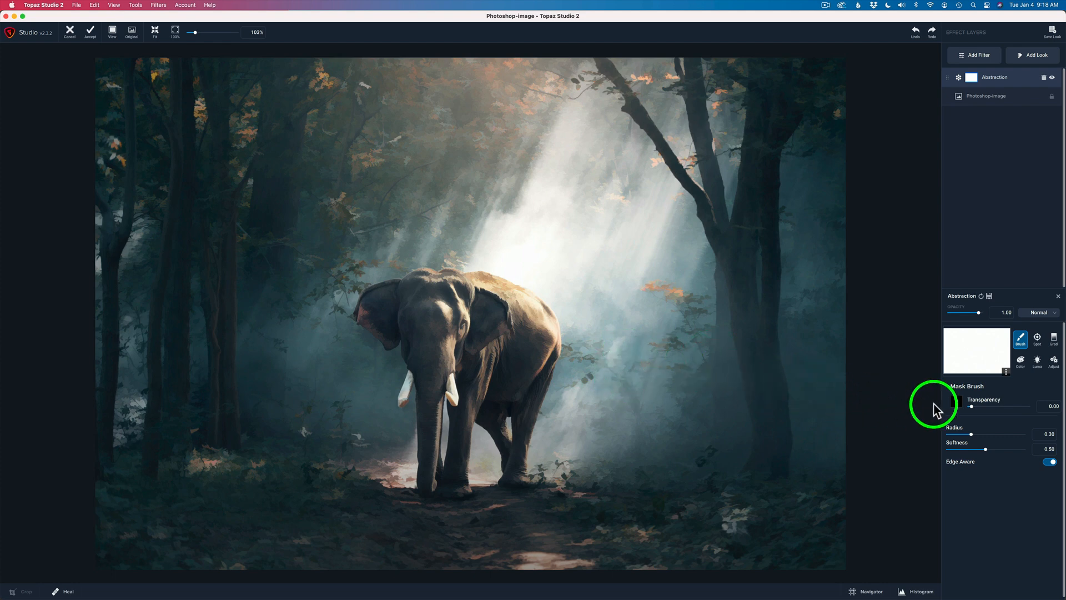
mouse_move(395, 310)
mouse_down()
mouse_move(428, 321)
mouse_move(422, 293)
mouse_move(496, 294)
mouse_move(530, 326)
mouse_move(523, 378)
mouse_move(501, 335)
mouse_move(470, 359)
mouse_move(447, 334)
mouse_move(442, 346)
mouse_move(430, 335)
mouse_move(455, 326)
mouse_move(477, 335)
mouse_move(472, 378)
mouse_move(508, 374)
mouse_move(507, 390)
mouse_move(532, 333)
mouse_up()
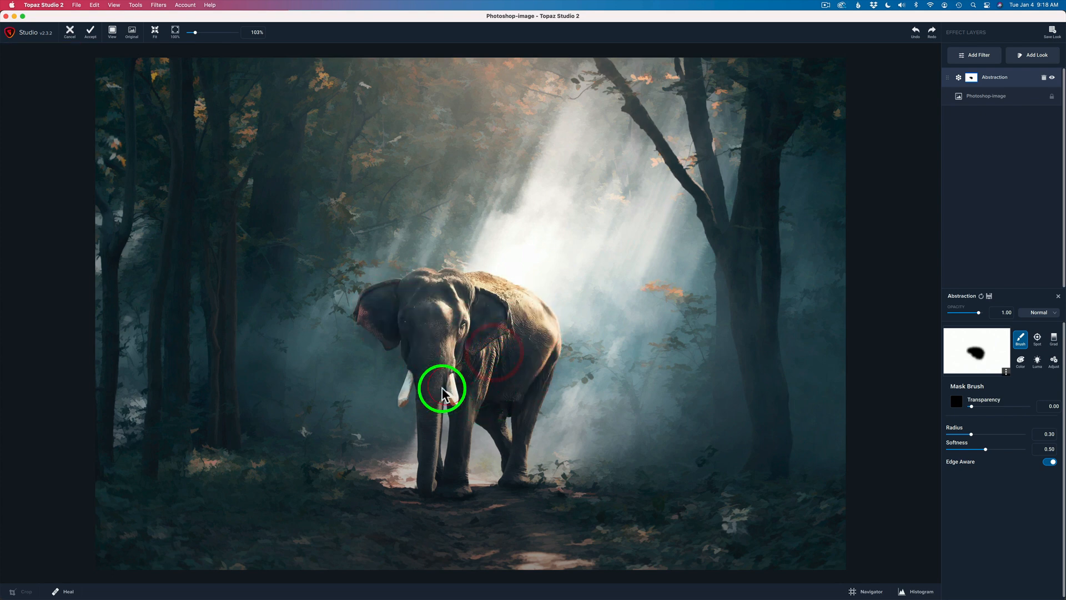
Reduce the mask brush radius to 0.10 and mask out the rest of the elephant, including its trunk, legs and hindquarters
key(bracketleft)
key(bracketleft)
key(bracketleft)
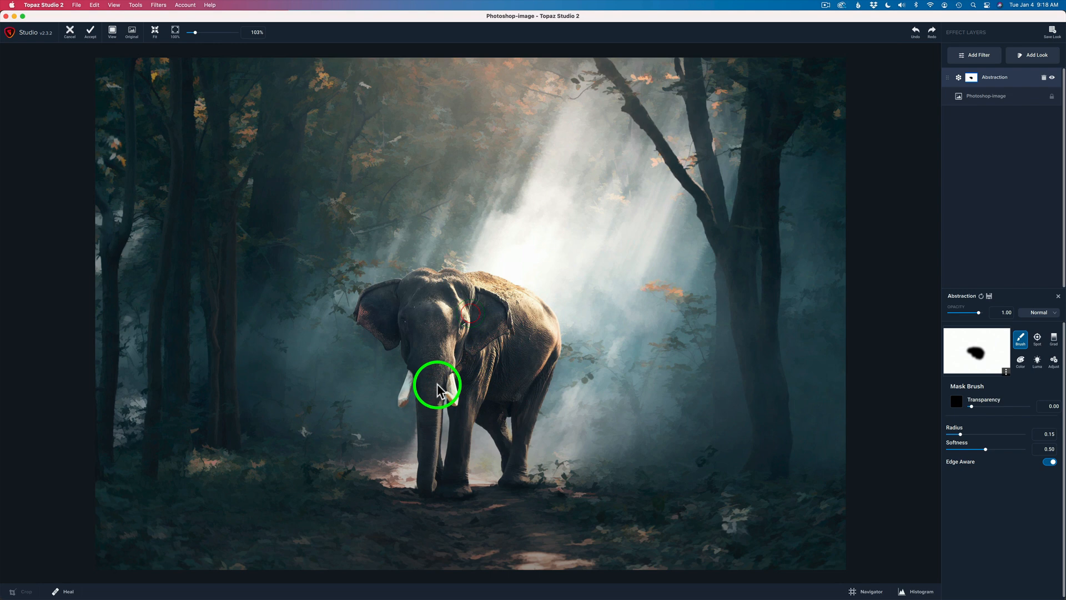
key(bracketleft)
mouse_move(433, 389)
mouse_down()
mouse_move(426, 487)
mouse_move(431, 434)
mouse_move(436, 474)
mouse_move(439, 373)
mouse_move(451, 382)
mouse_move(450, 399)
mouse_move(443, 384)
mouse_move(403, 395)
mouse_move(410, 364)
mouse_up()
mouse_move(479, 410)
mouse_down()
mouse_move(503, 475)
mouse_move(521, 476)
mouse_move(515, 441)
mouse_move(551, 346)
mouse_move(529, 418)
mouse_move(546, 352)
mouse_move(527, 398)
mouse_move(505, 404)
mouse_move(500, 424)
mouse_move(489, 410)
mouse_move(498, 374)
mouse_move(536, 350)
mouse_move(507, 353)
mouse_move(542, 319)
mouse_move(539, 363)
mouse_up()
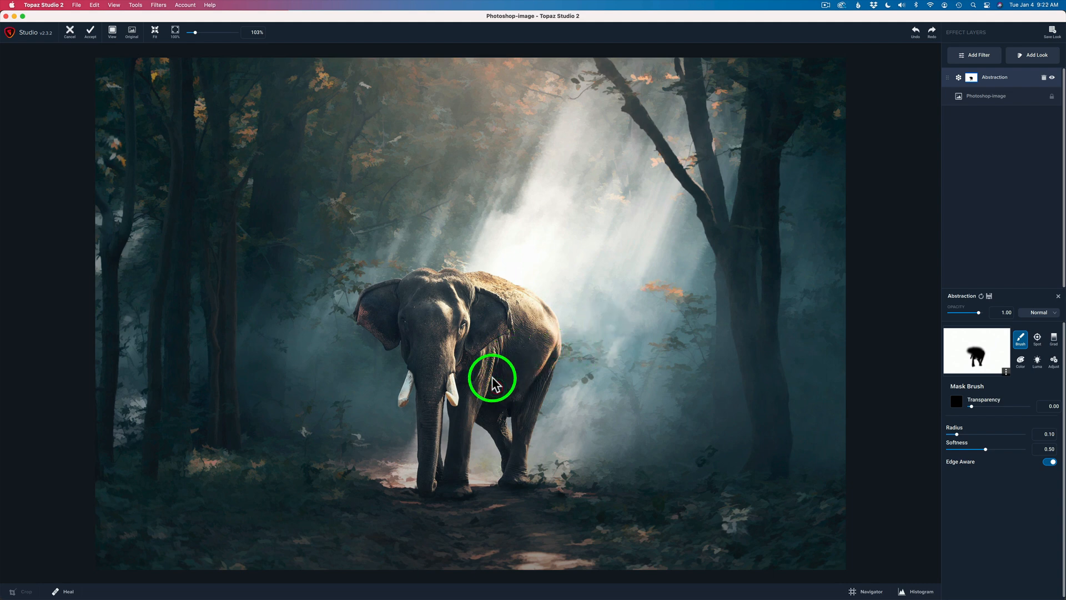
mouse_move(477, 383)
mouse_down()
mouse_move(441, 481)
mouse_move(466, 484)
mouse_move(453, 491)
mouse_move(464, 393)
mouse_move(461, 428)
mouse_move(494, 346)
mouse_move(468, 384)
mouse_move(464, 358)
mouse_up()
drag(528, 328, 532, 330)
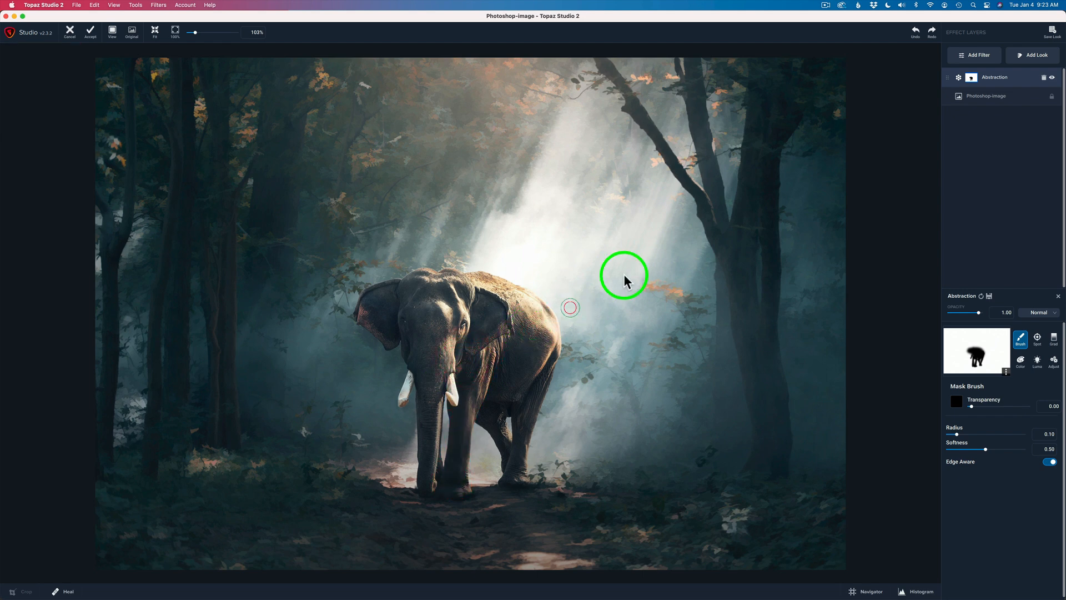
Return to the Abstraction filter's settings and compare the result with the original image
click(997, 80)
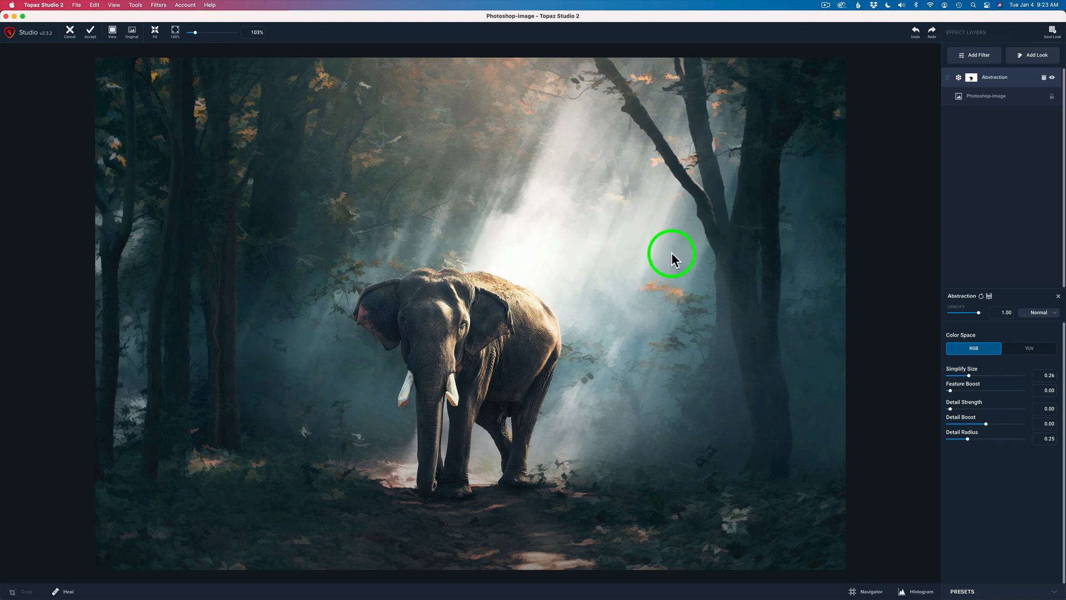
click(889, 236)
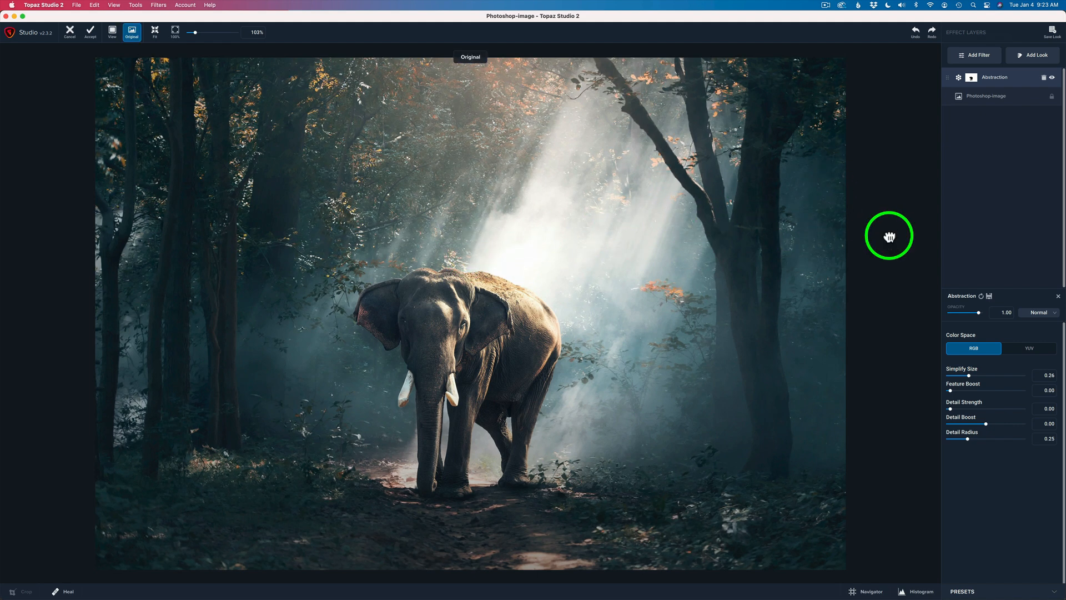
click(889, 236)
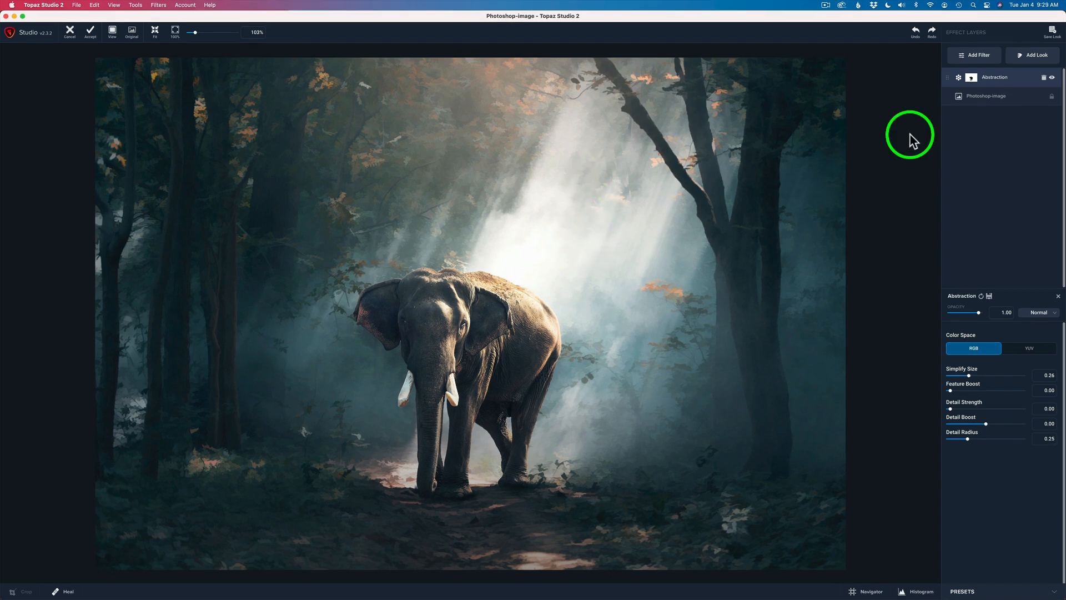
Add an Impression filter above the Abstraction filter
click(981, 56)
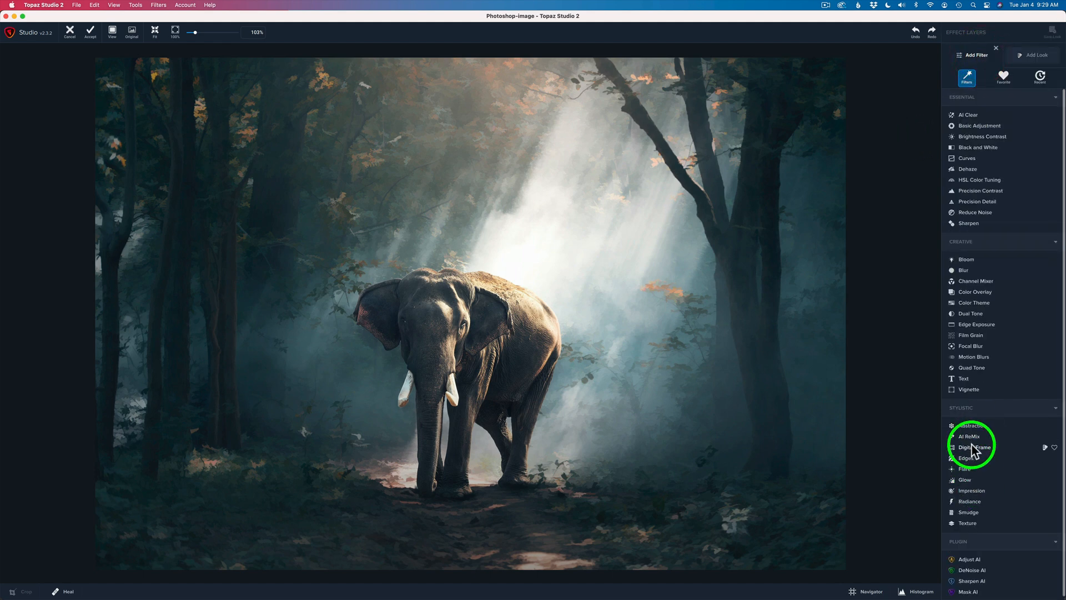
click(971, 490)
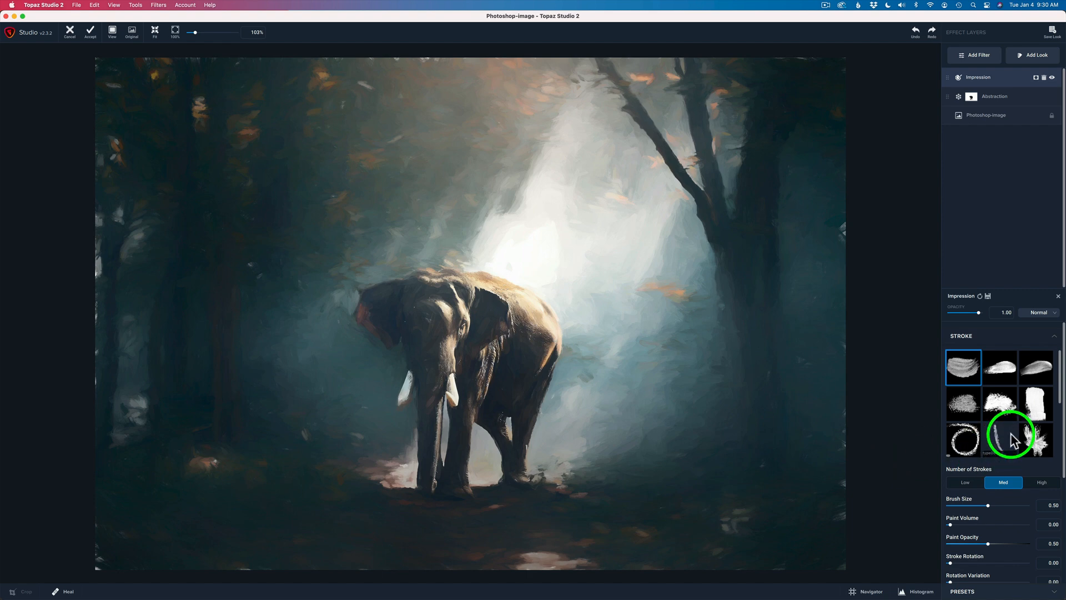
Try out several different brush stroke shapes for the Impression filter
click(1007, 375)
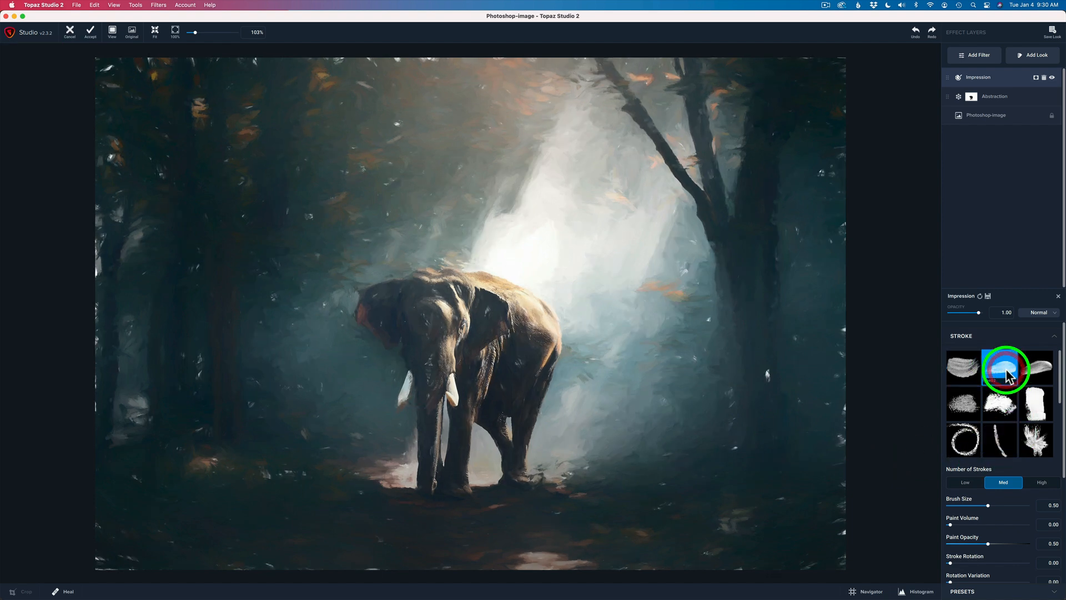
click(1037, 372)
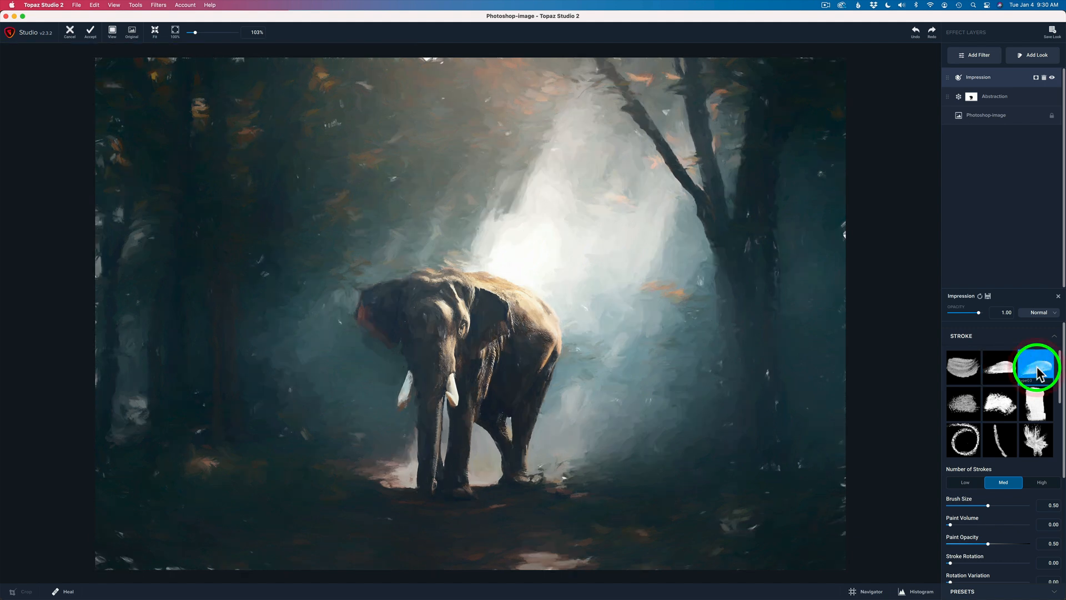
click(967, 404)
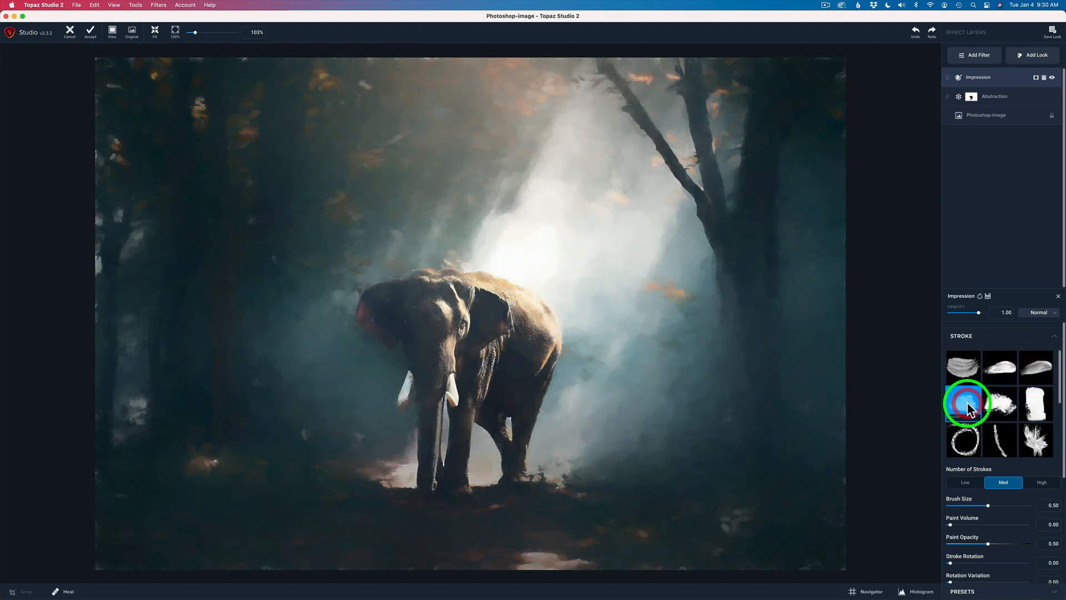
click(1006, 406)
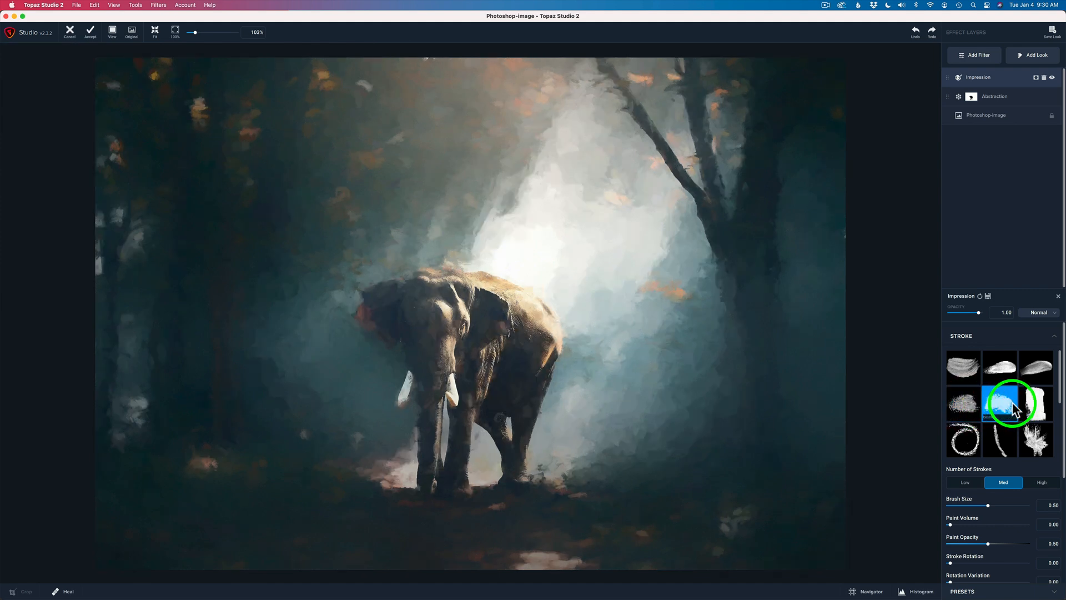
click(1036, 409)
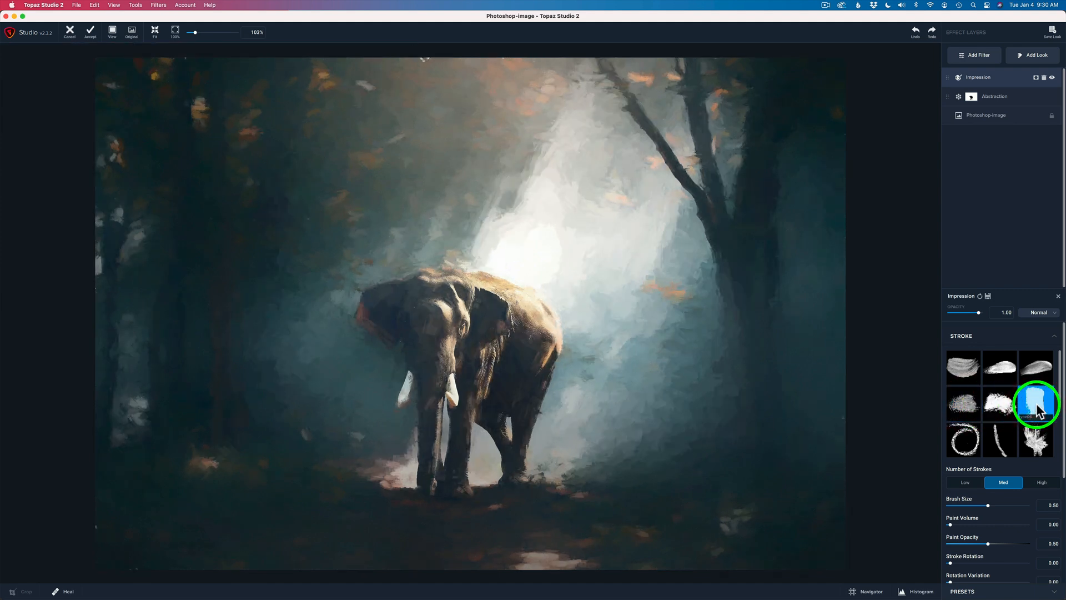
click(1037, 439)
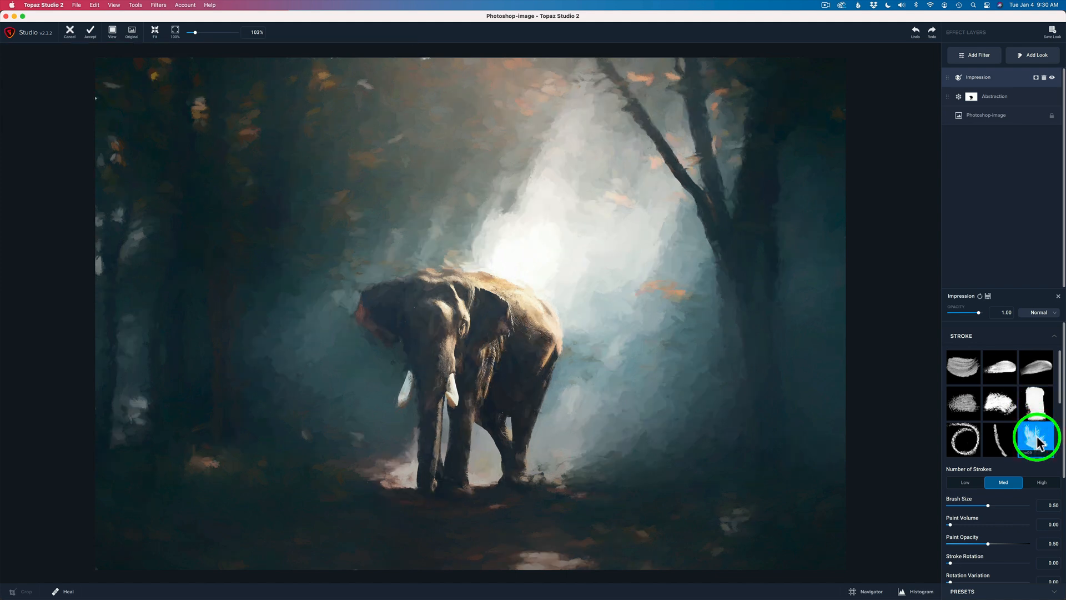
Choose the third stroke shape in the first row for the Impression filter and set Number of Strokes to High
click(1036, 371)
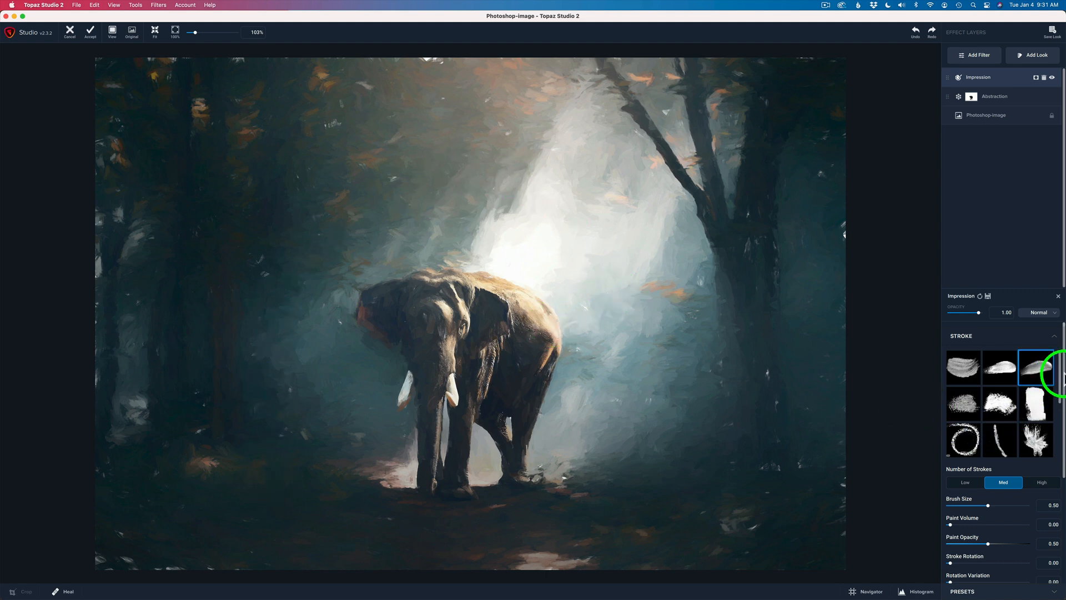
scroll(1064, 377, down, 3)
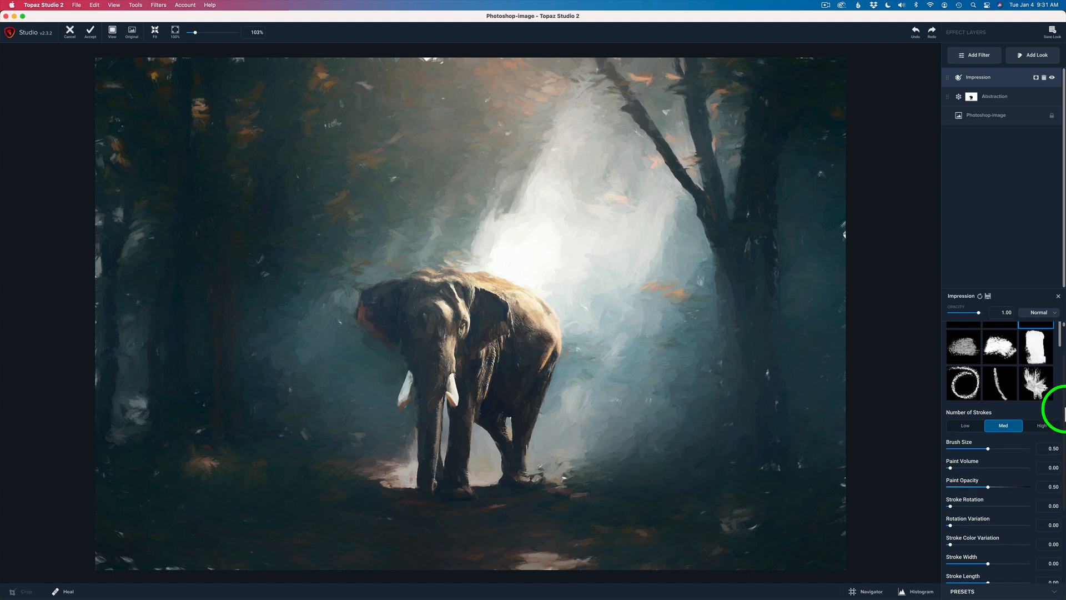
click(1039, 413)
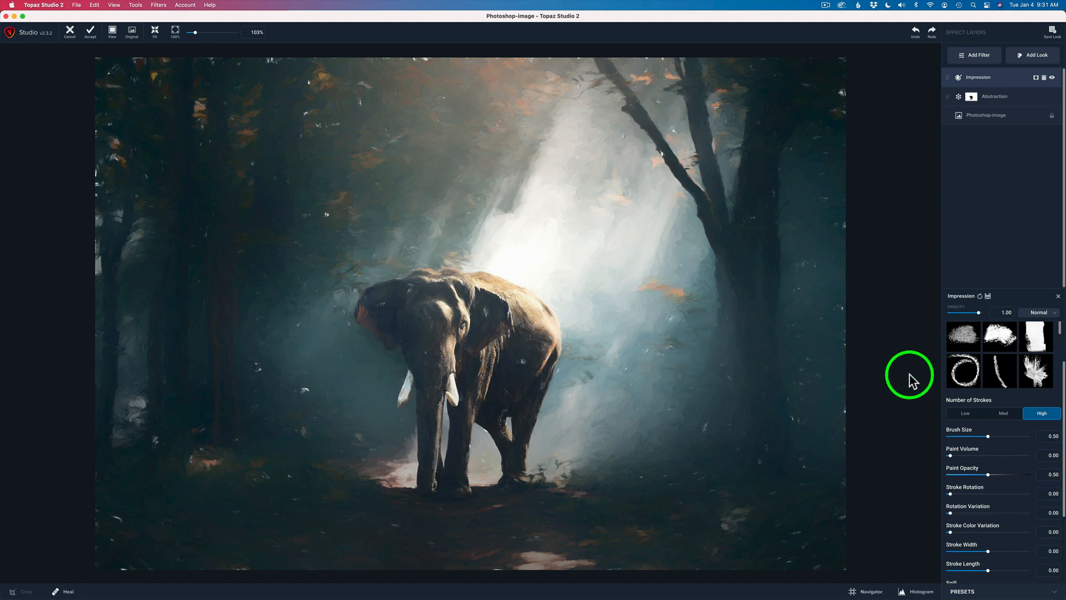
Set the Impression filter's texture Background Type to Original
scroll(1062, 419, down, 5)
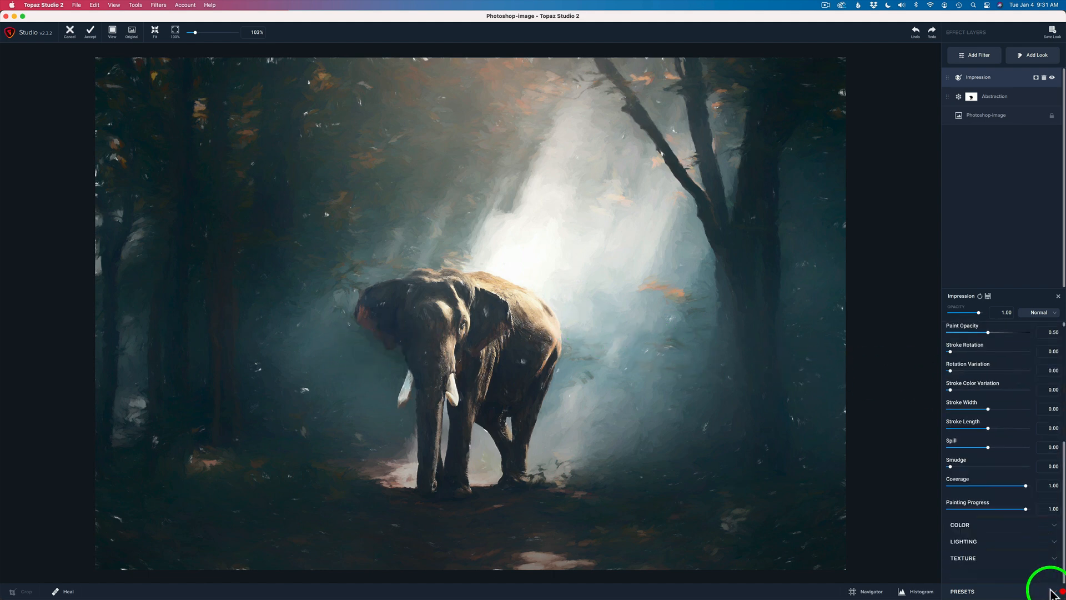
click(998, 559)
scroll(1061, 450, down, 5)
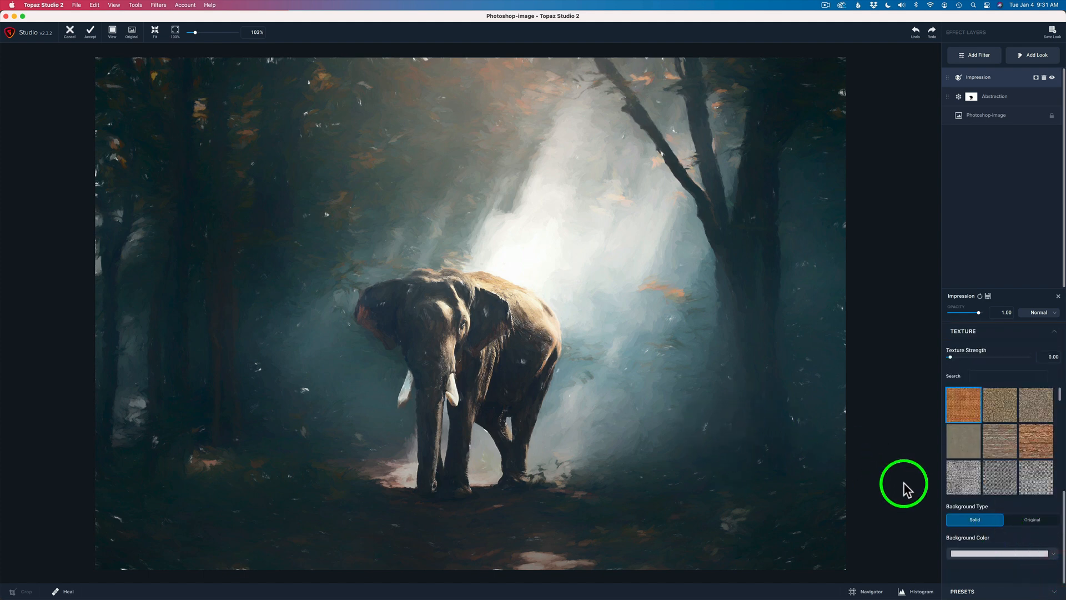
click(1036, 519)
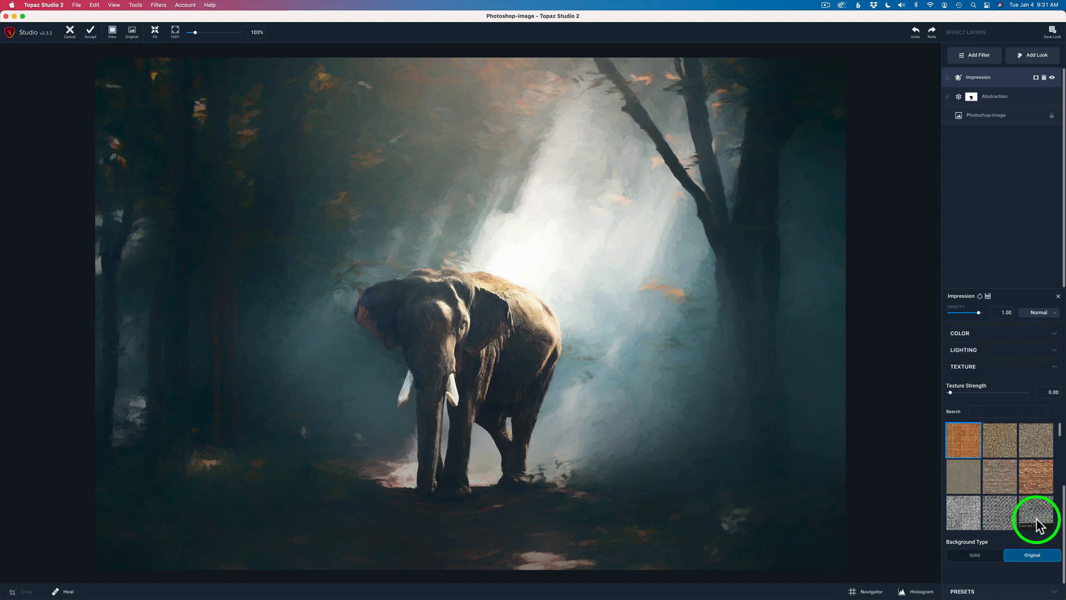
Set the Impression filter's Brush Size to 0.50 and Paint Opacity to 0.59
scroll(1063, 500, up, 10)
drag(1061, 337, 1064, 377)
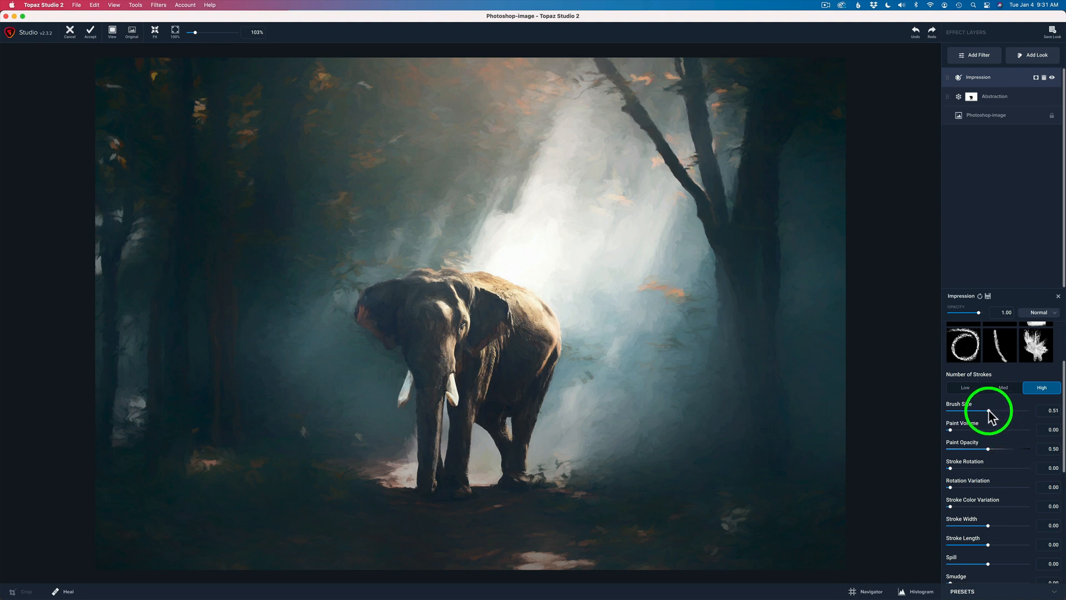
mouse_move(988, 410)
mouse_down()
mouse_move(998, 411)
mouse_move(988, 411)
mouse_up()
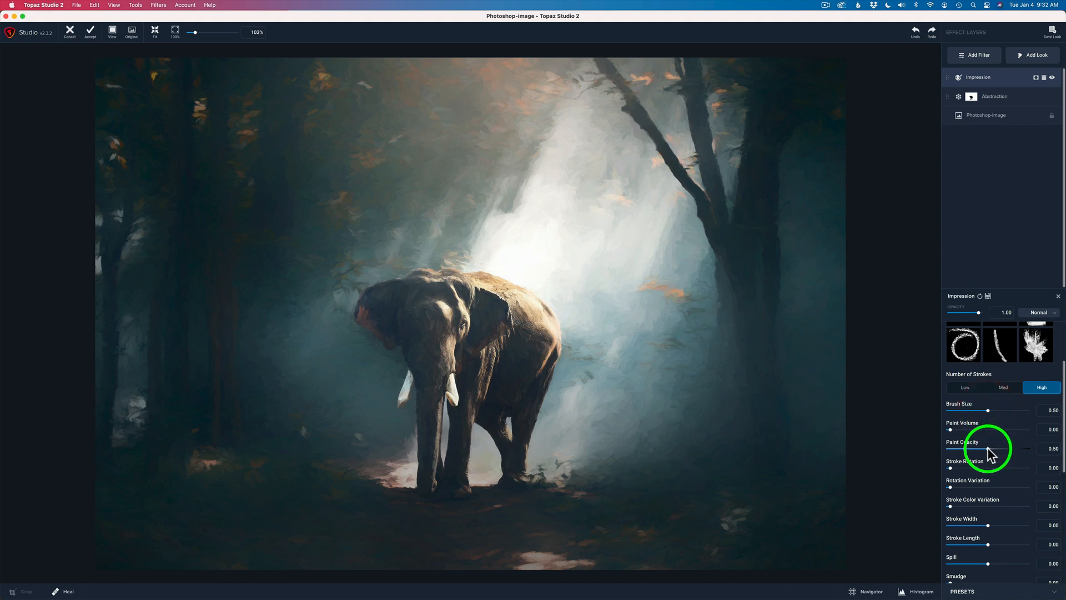
drag(987, 448, 995, 447)
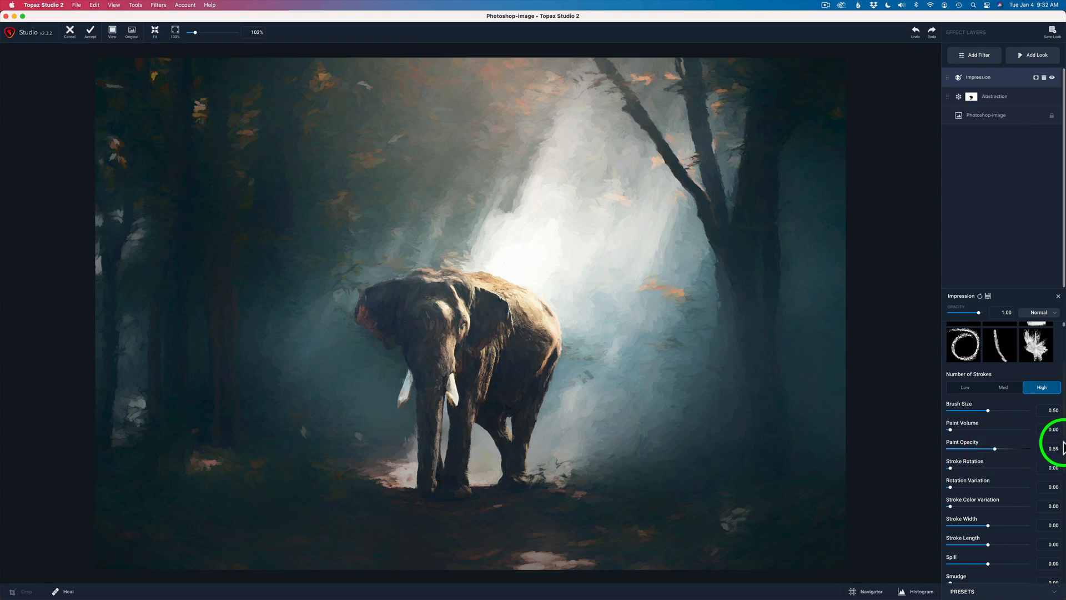
Add a mask to the Impression filter and invert it to solid black
scroll(1063, 448, down, 3)
scroll(1064, 476, down, 4)
scroll(1063, 519, up, 7)
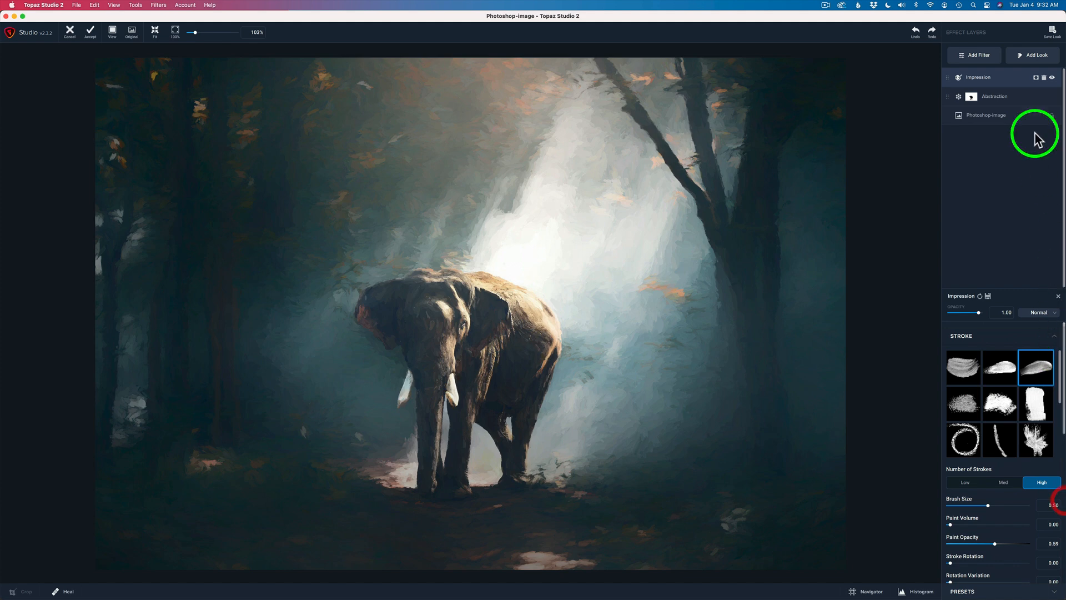
click(1035, 77)
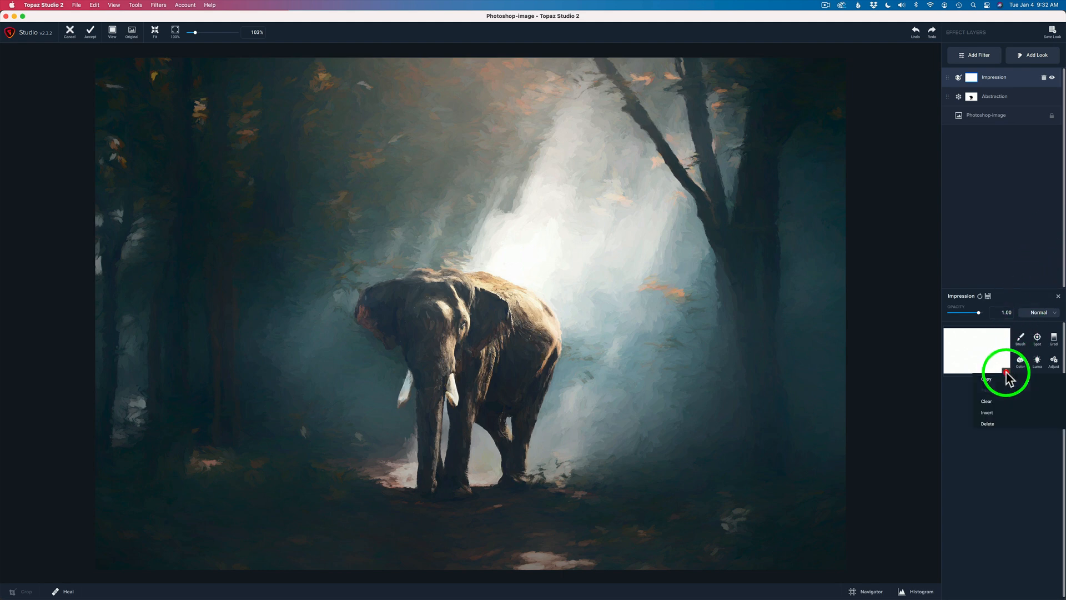
click(995, 412)
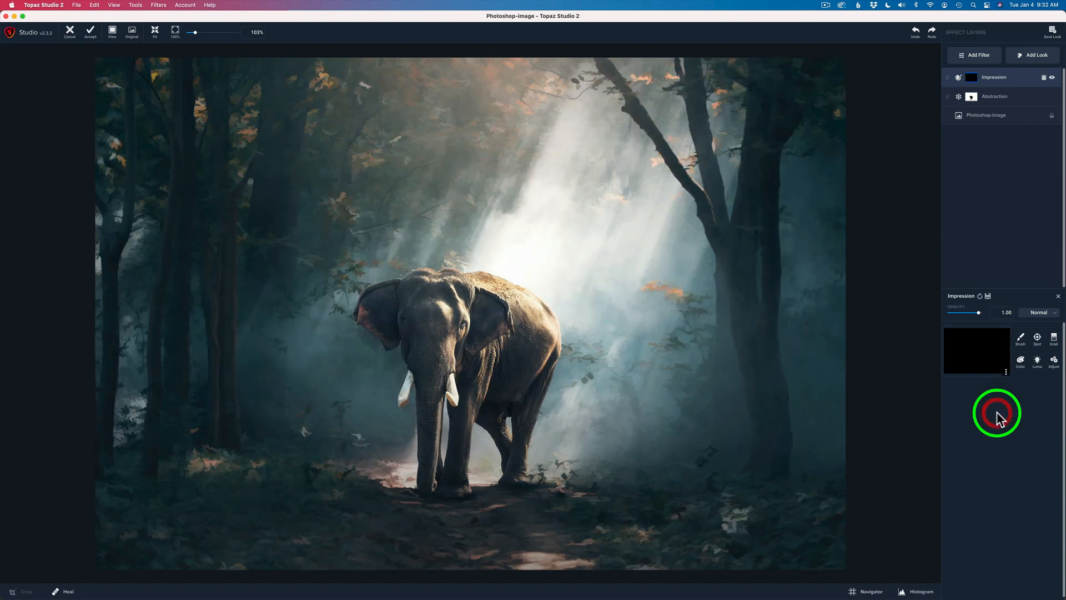
Set the Impression mask brush's Transparency to 1.00 and paint the effect onto the elephant's head and body
click(1020, 339)
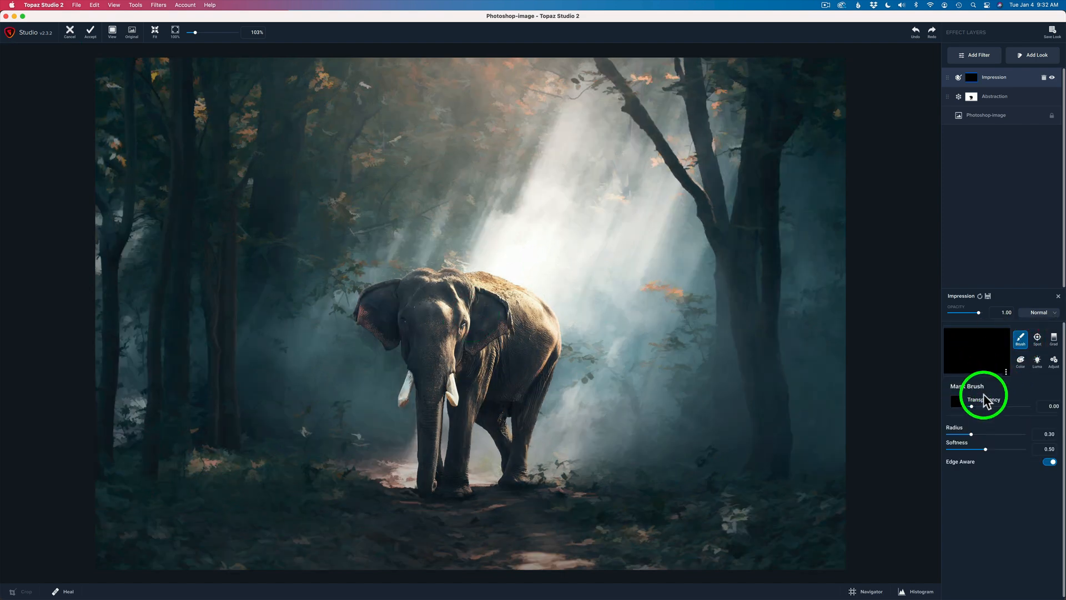
drag(972, 406, 1032, 406)
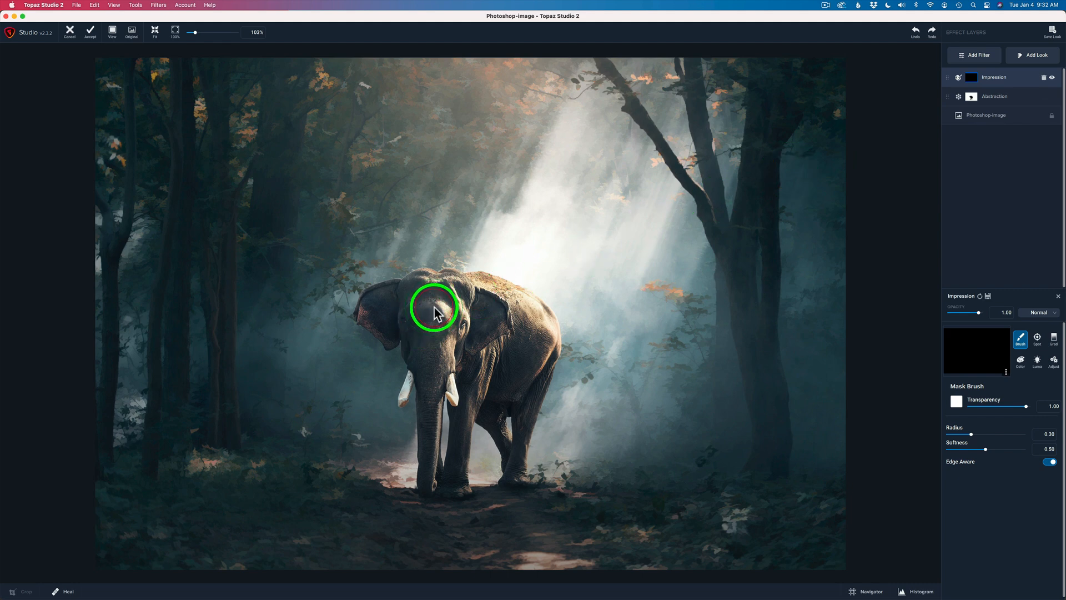
mouse_move(435, 313)
mouse_down()
mouse_move(399, 296)
mouse_move(381, 313)
mouse_move(389, 324)
mouse_move(399, 296)
mouse_move(458, 287)
mouse_move(514, 312)
mouse_move(536, 360)
mouse_move(482, 324)
mouse_move(434, 352)
mouse_move(420, 332)
mouse_move(435, 372)
mouse_move(454, 335)
mouse_move(491, 396)
mouse_move(523, 367)
mouse_move(520, 378)
mouse_move(514, 357)
mouse_up()
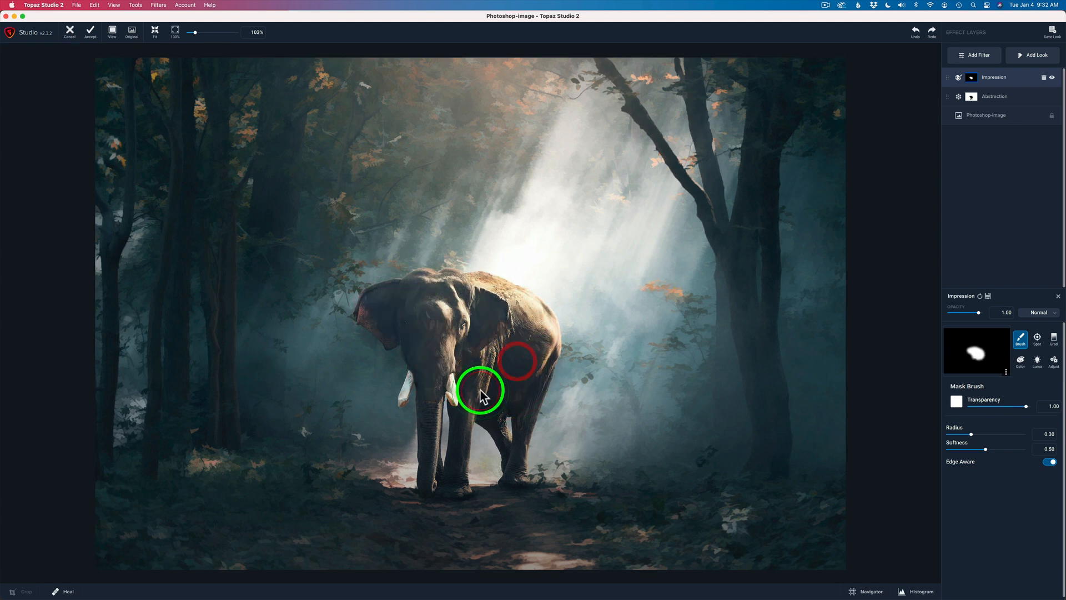
Paint the Impression mask over the elephant's legs, lower body and ear with brush Radius 0.11 and Transparency 1.00
scroll(444, 359, down, 3)
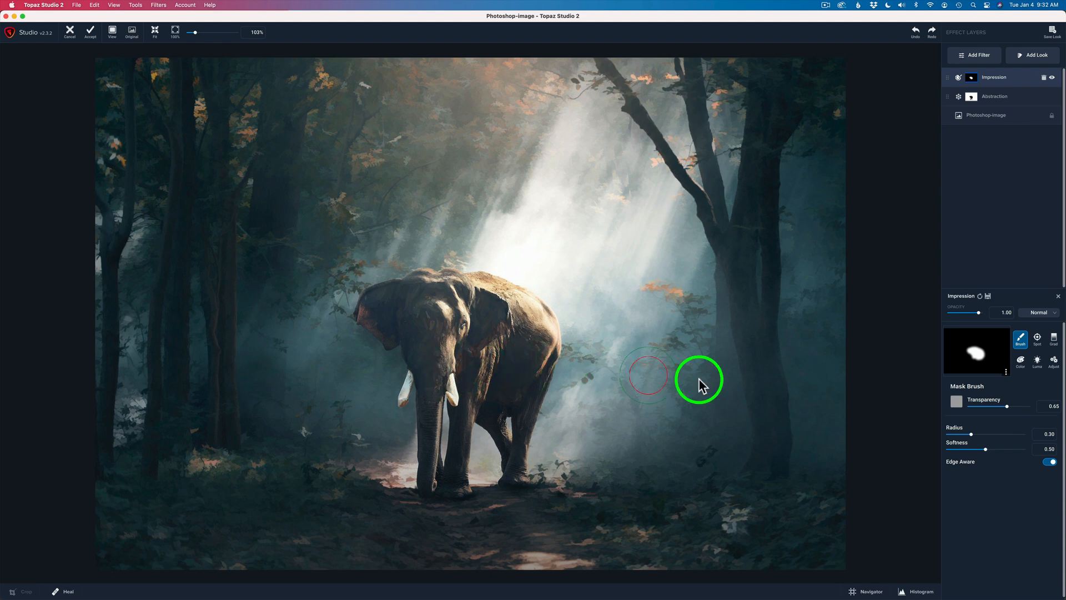
drag(1008, 407, 1045, 404)
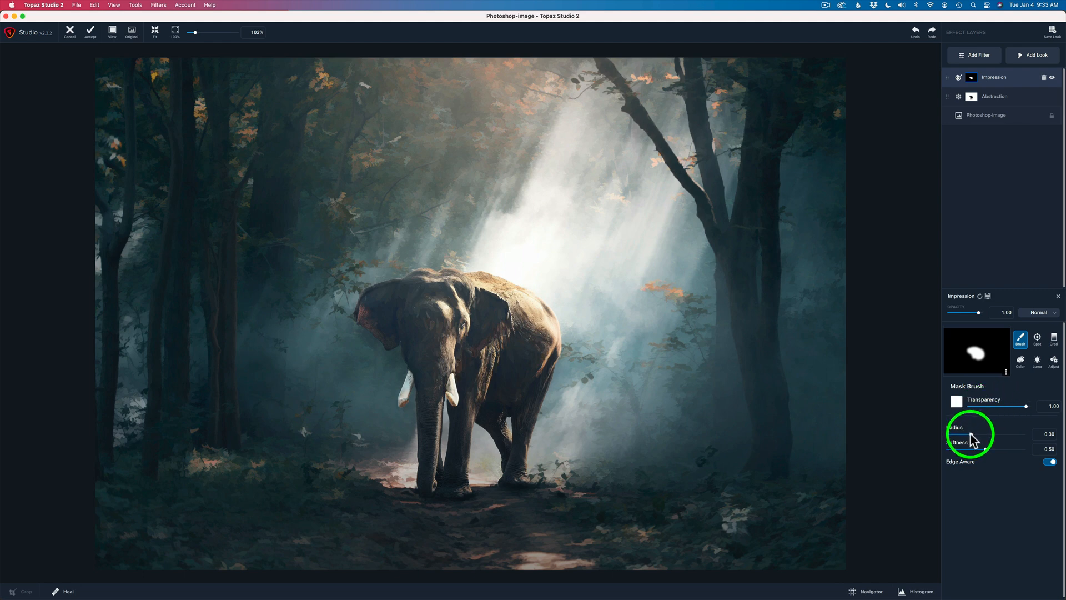
drag(970, 435, 955, 436)
mouse_move(410, 391)
mouse_down()
mouse_move(420, 365)
mouse_move(450, 376)
mouse_move(449, 397)
mouse_move(426, 392)
mouse_move(427, 475)
mouse_move(430, 442)
mouse_move(435, 487)
mouse_move(457, 477)
mouse_move(464, 404)
mouse_move(467, 489)
mouse_up()
mouse_move(482, 410)
mouse_down()
mouse_move(506, 441)
mouse_move(506, 477)
mouse_move(519, 472)
mouse_move(524, 397)
mouse_move(523, 420)
mouse_move(549, 345)
mouse_move(534, 392)
mouse_move(544, 362)
mouse_move(505, 403)
mouse_move(503, 357)
mouse_move(502, 365)
mouse_move(512, 350)
mouse_move(529, 350)
mouse_move(503, 361)
mouse_up()
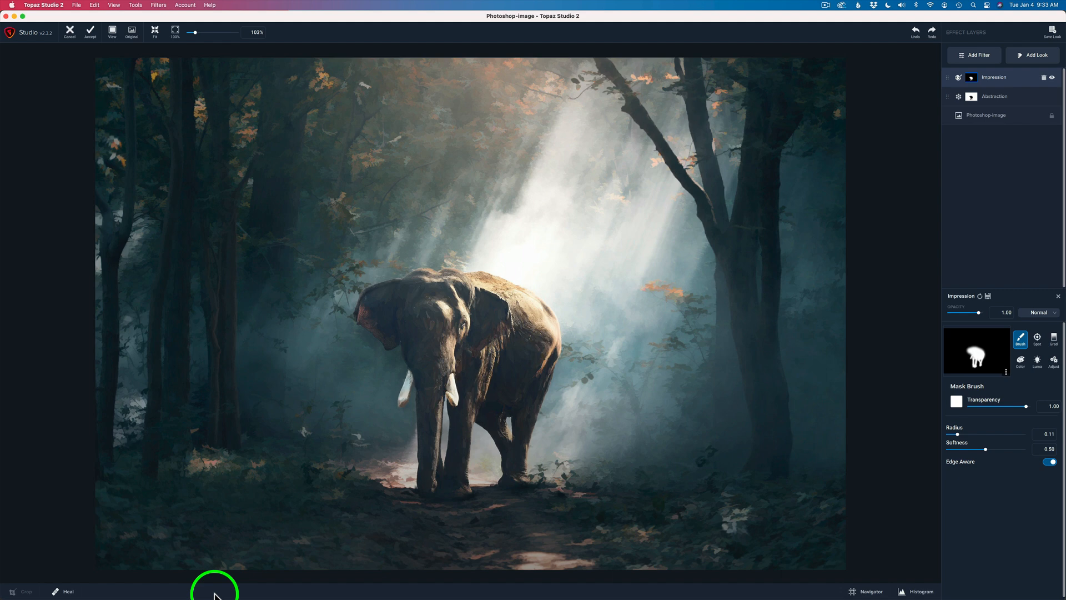
mouse_move(369, 304)
mouse_down()
mouse_move(360, 317)
mouse_move(383, 333)
mouse_move(406, 326)
mouse_up()
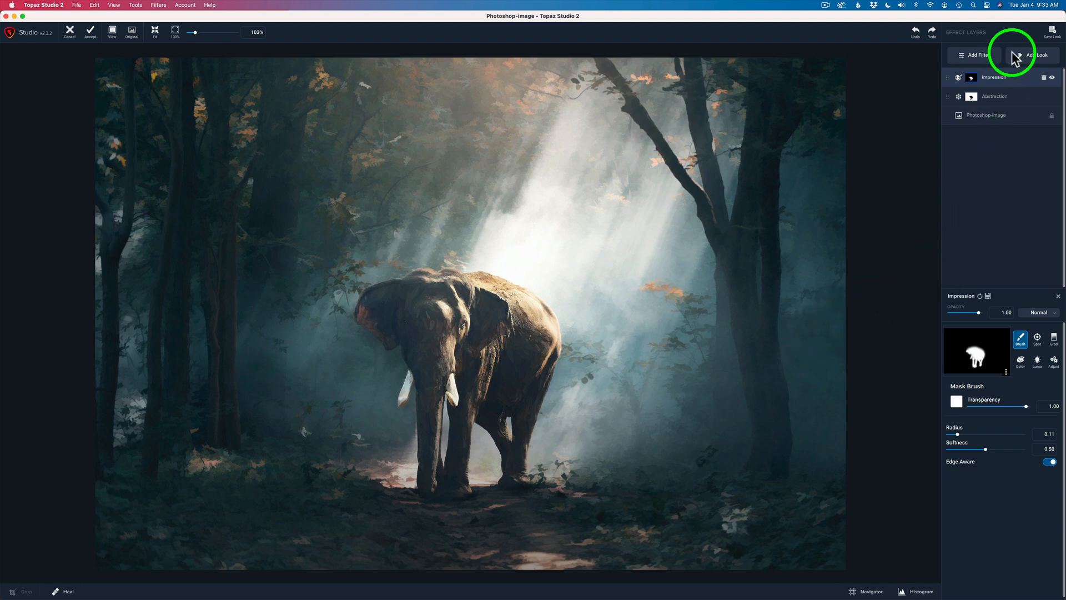
Compare the filtered image with the original photo, and accept the result to return to Photoshop
click(1003, 78)
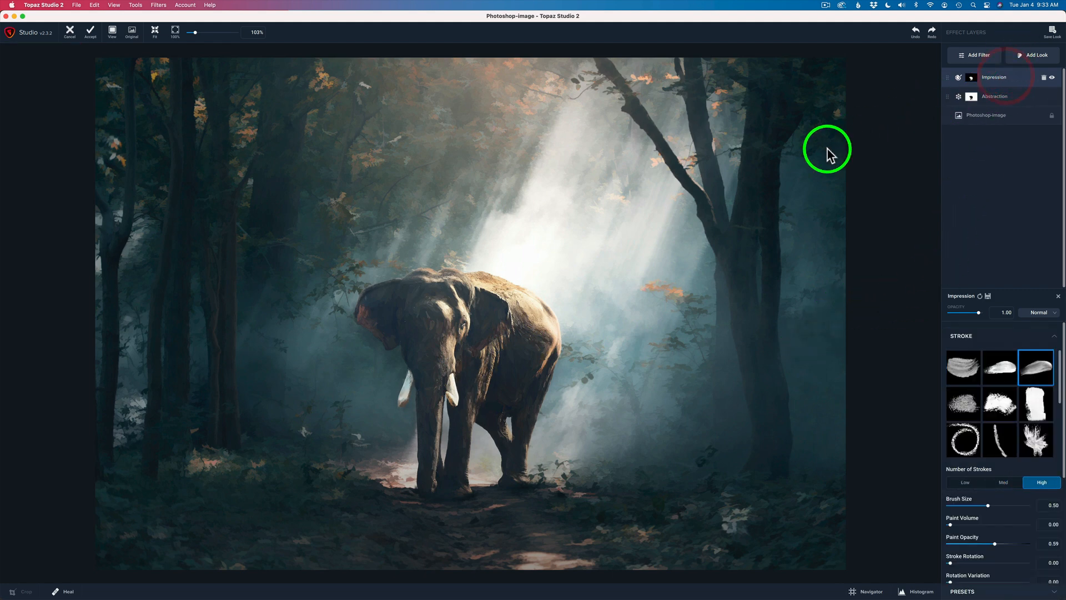
click(765, 197)
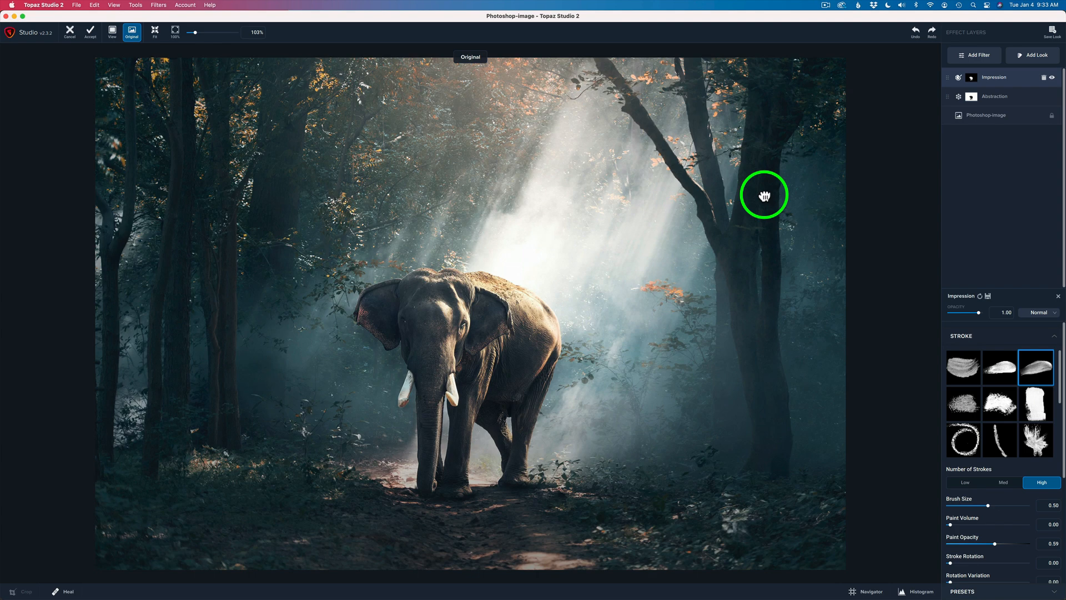
drag(765, 197, 764, 197)
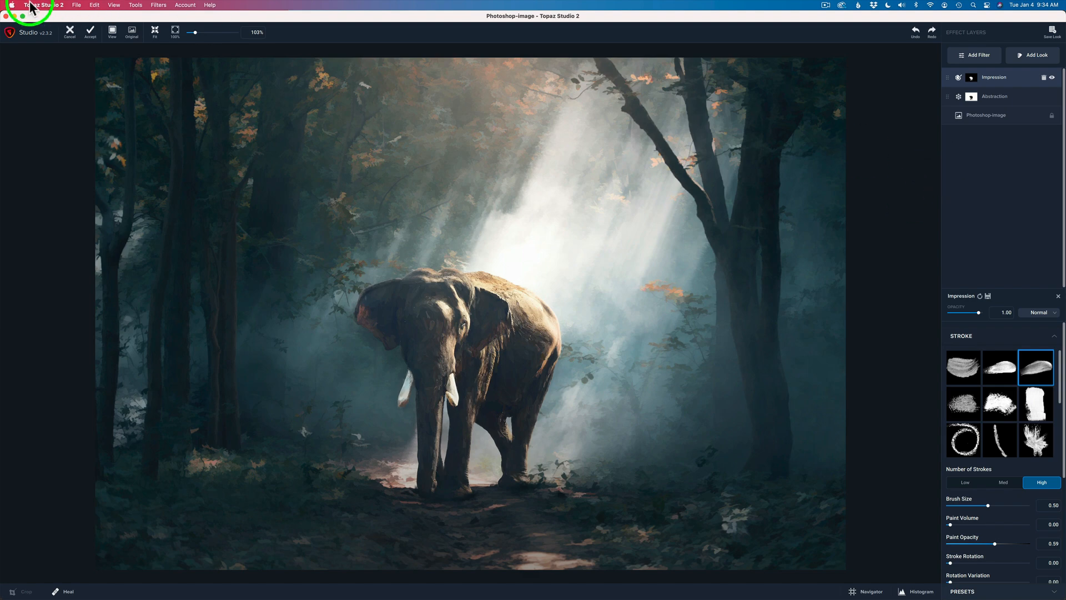
click(92, 35)
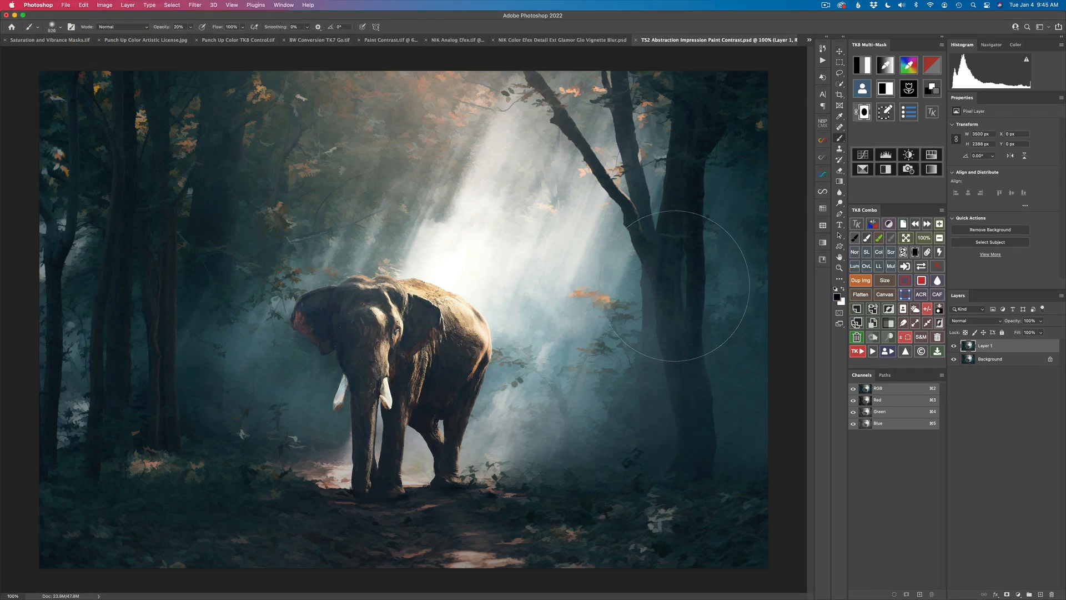
Retouch small spots on the elephant's face and ear on Layer 1 with the content-aware Spot Healing Brush
key(v)
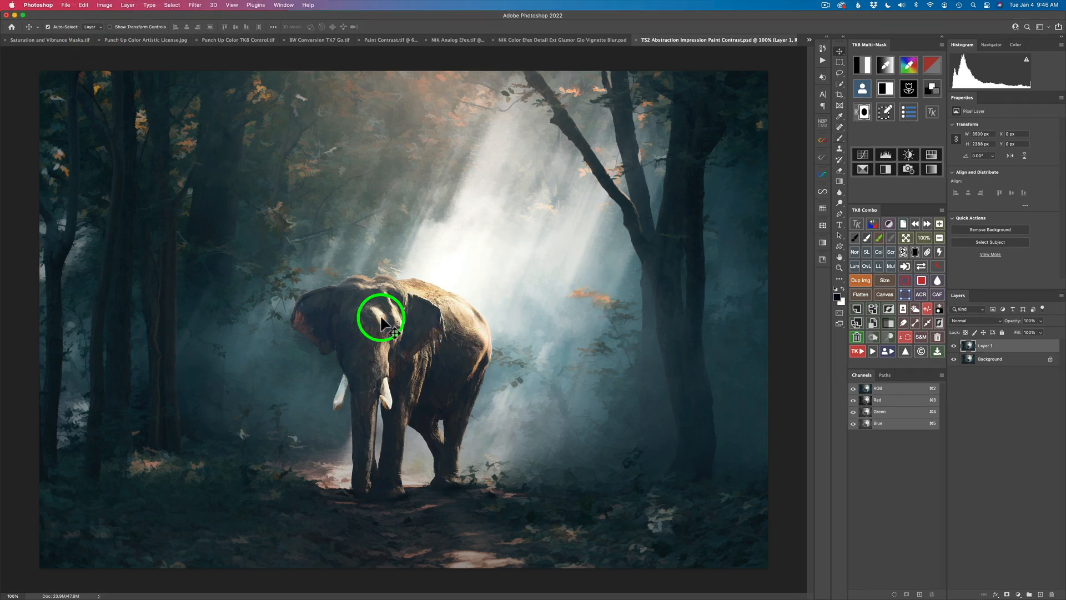
key(j)
drag(396, 327, 312, 324)
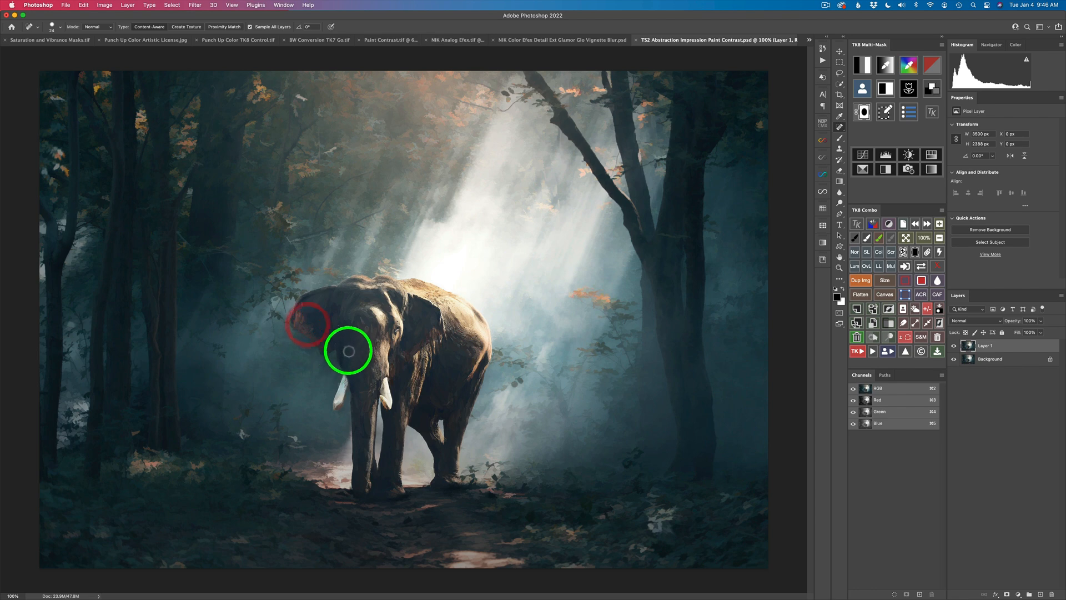
click(334, 347)
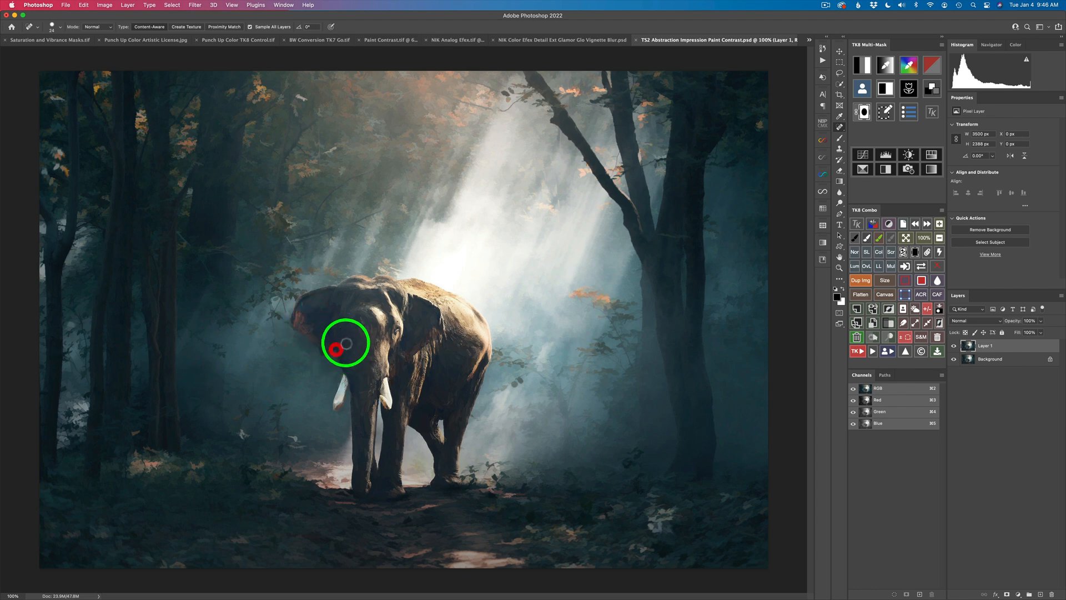
click(340, 324)
click(347, 312)
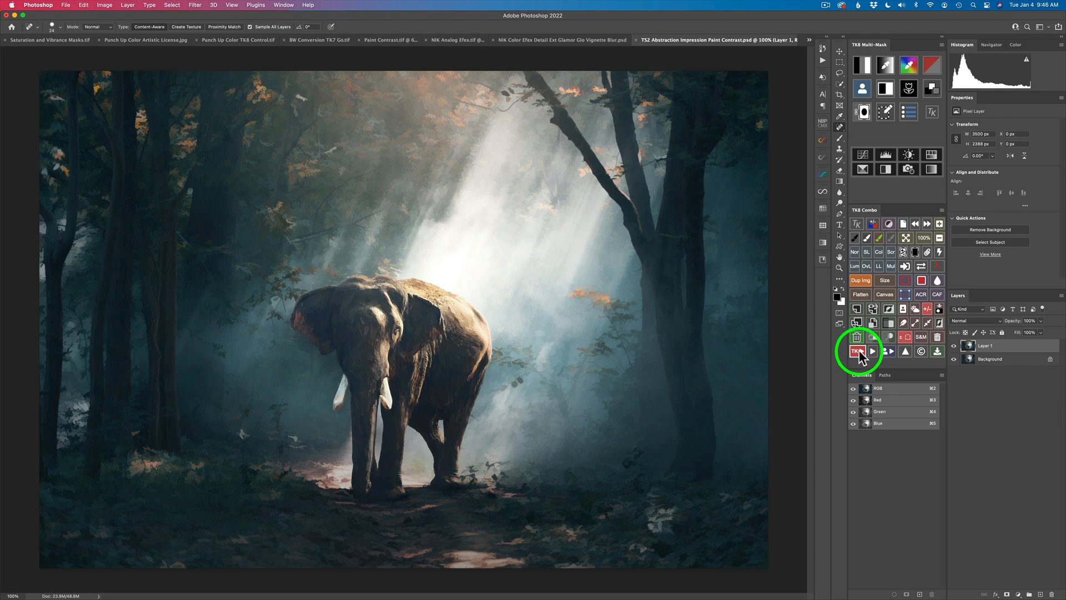
Run the TK8 Paint Contrast action with the gray 808080 colour, and choose the black brush for painting on its layer
click(859, 349)
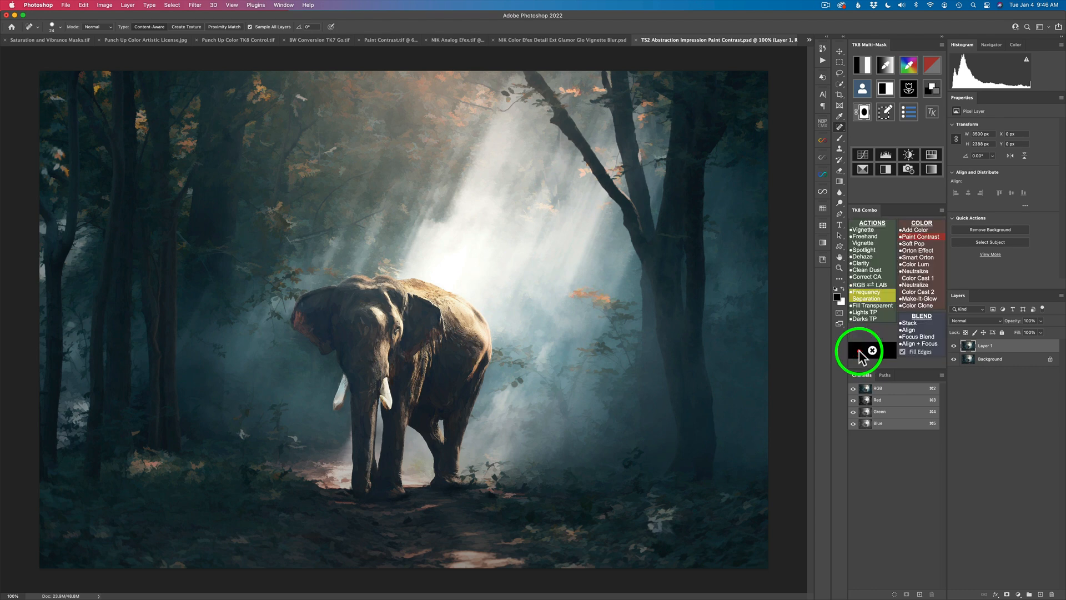
click(917, 235)
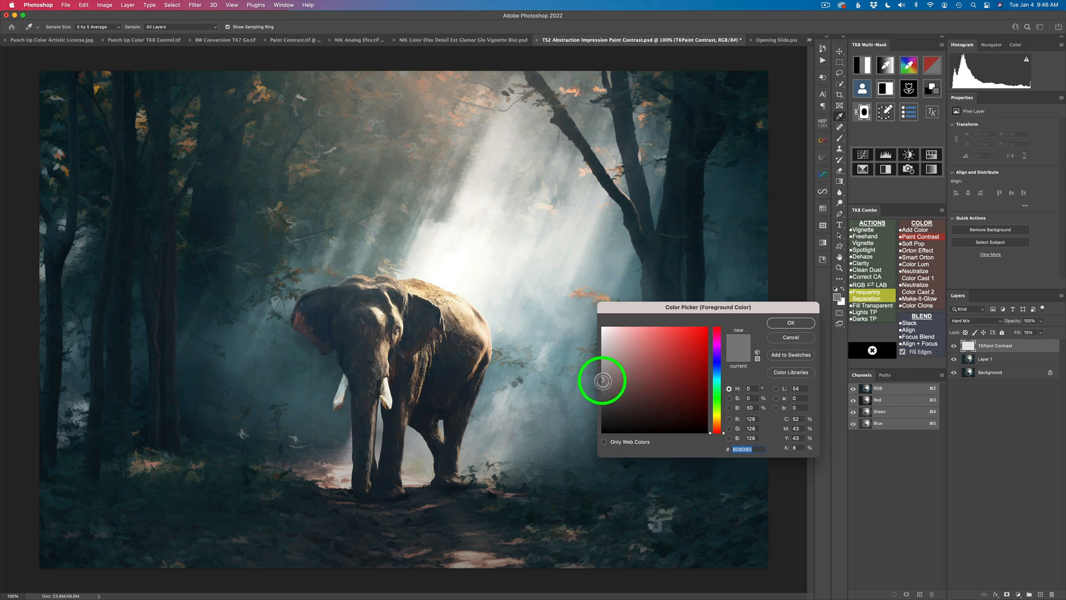
click(780, 322)
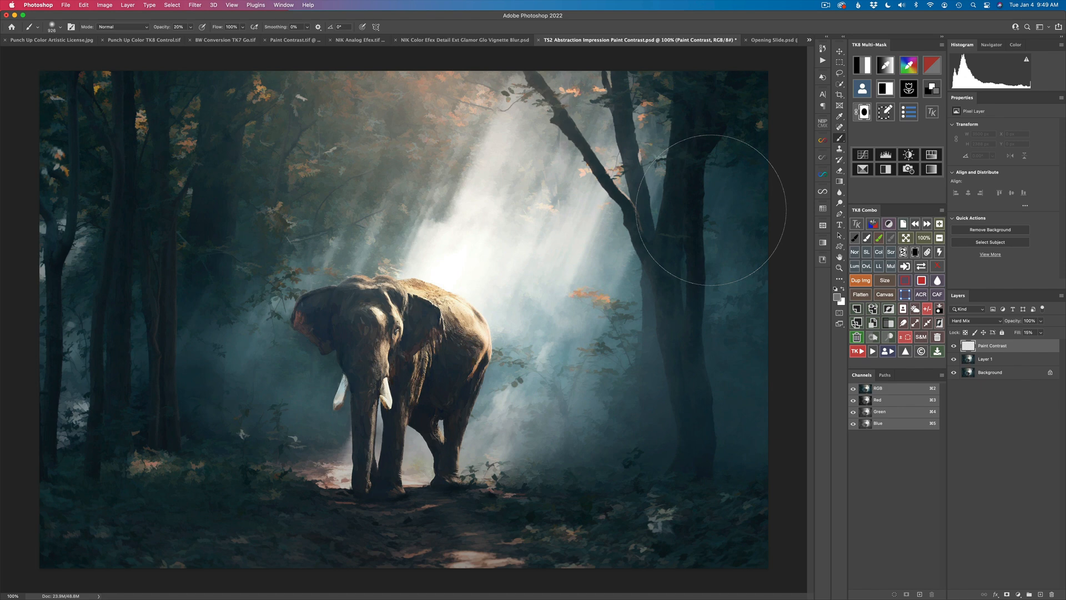
click(858, 310)
click(856, 238)
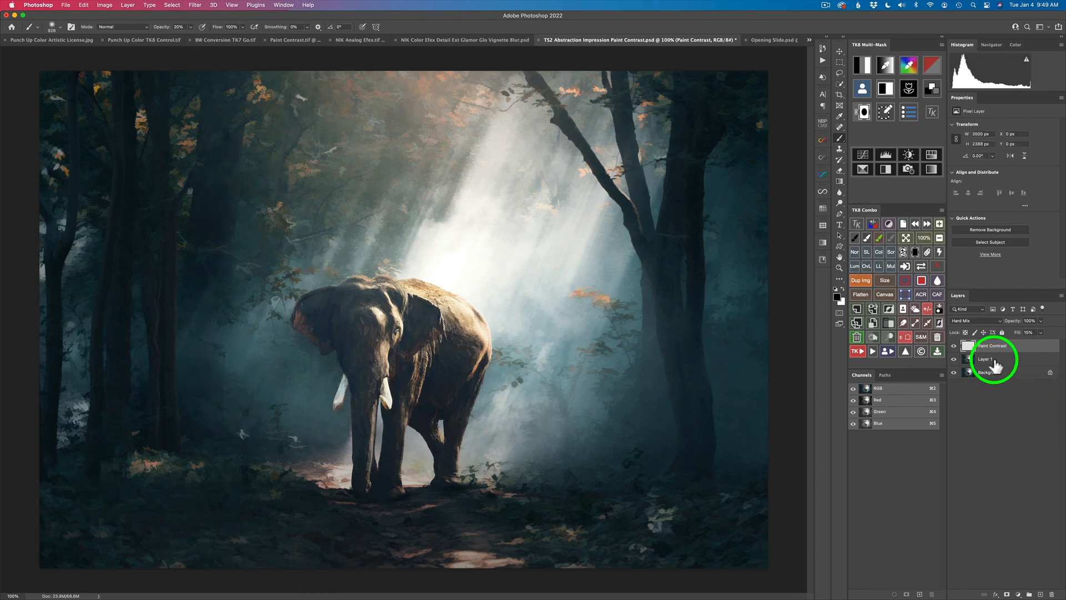
Compare the image with and without the Paint Contrast layer, and against the original Background layer
click(953, 346)
click(954, 347)
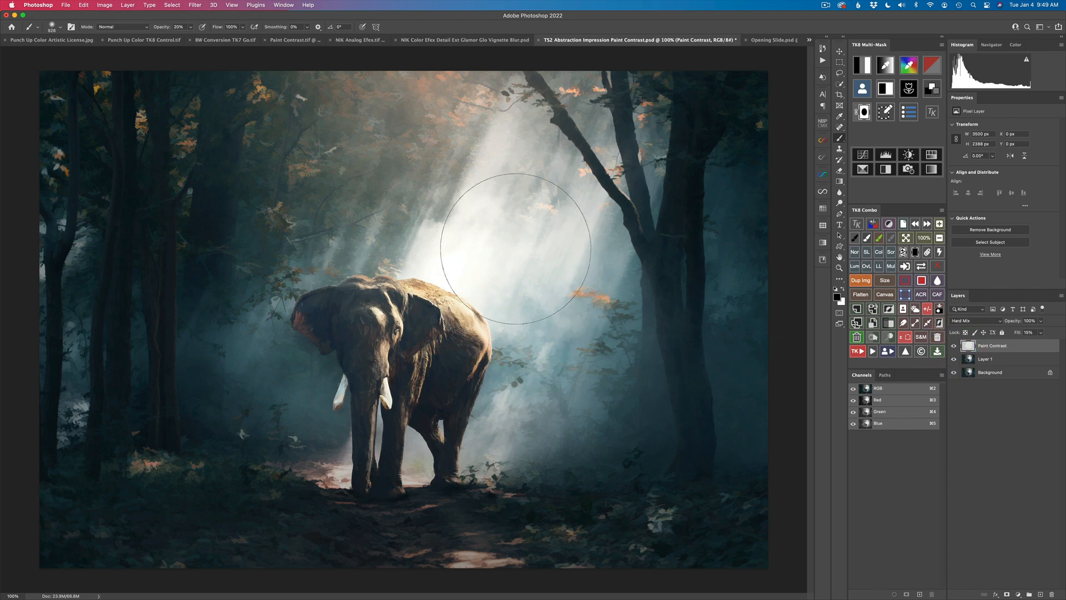
key(v)
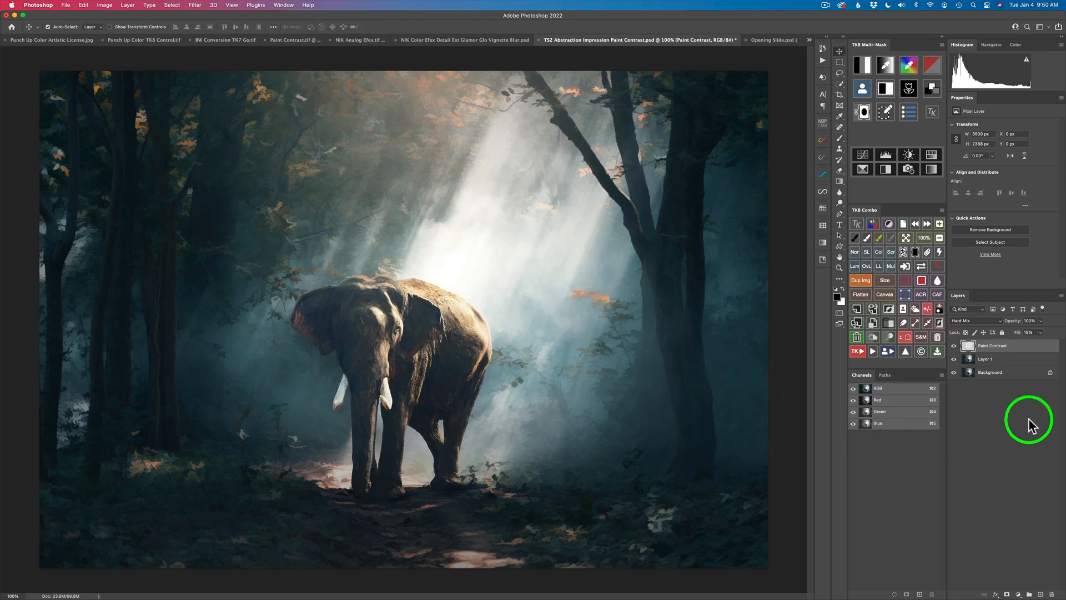
click(954, 374)
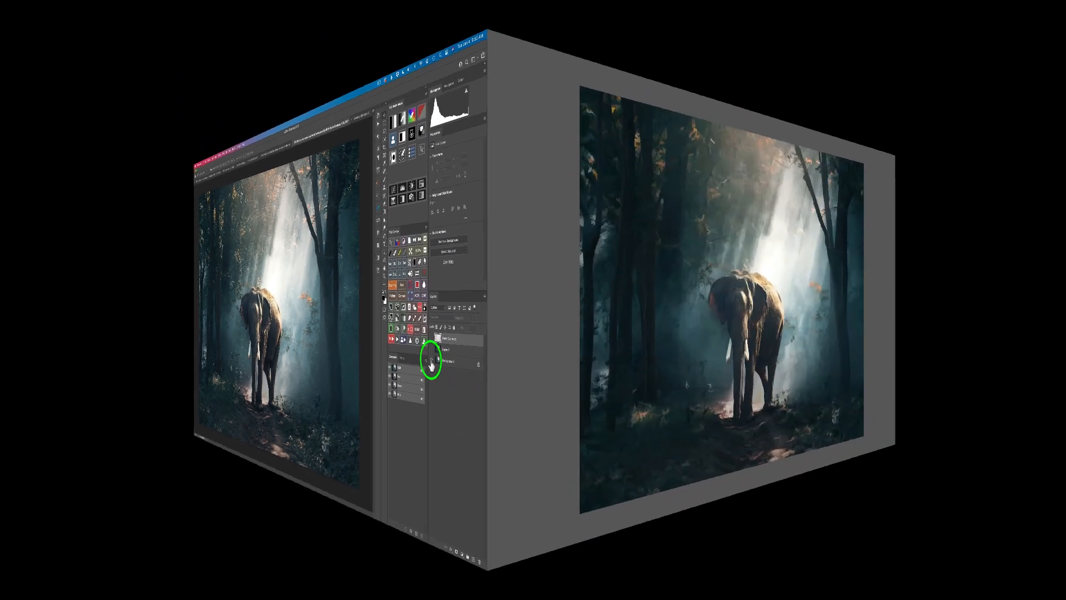